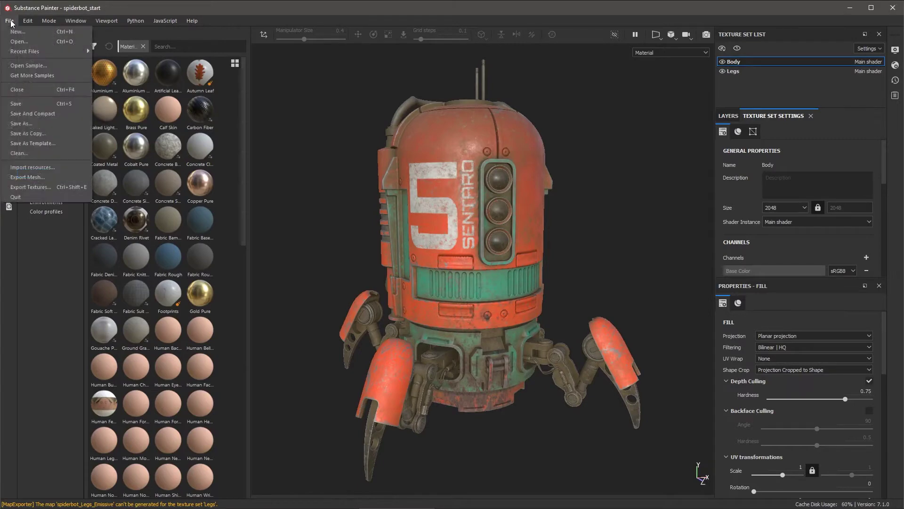
- Open the texture export settings and choose the PBR Metallic Roughness output template
click(31, 187)
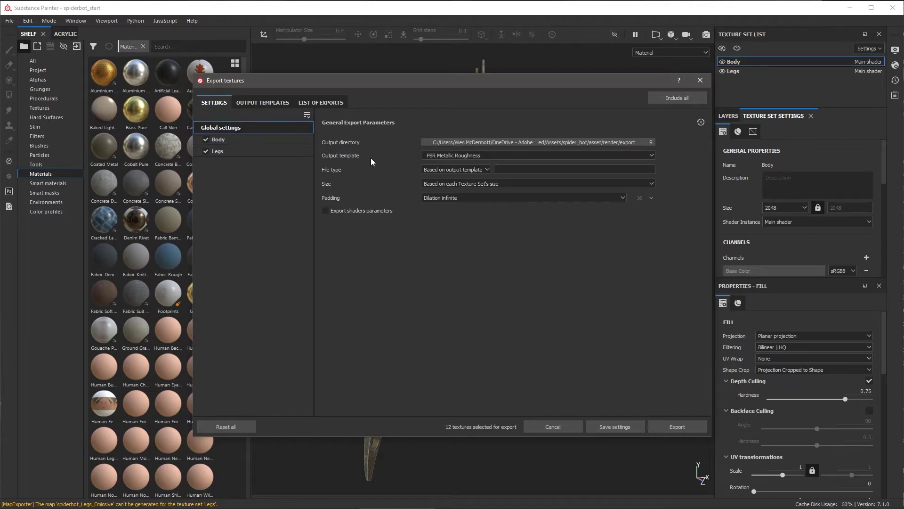
click(566, 156)
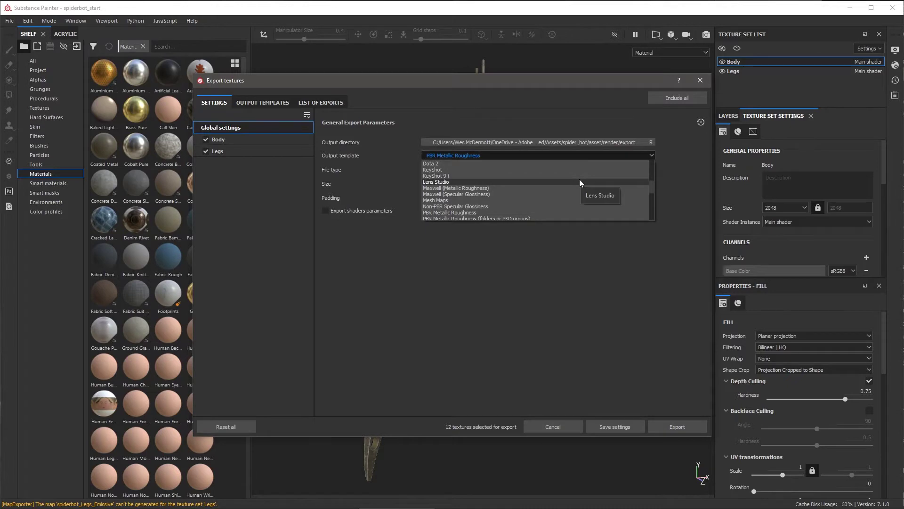
scroll(578, 183, down, 1)
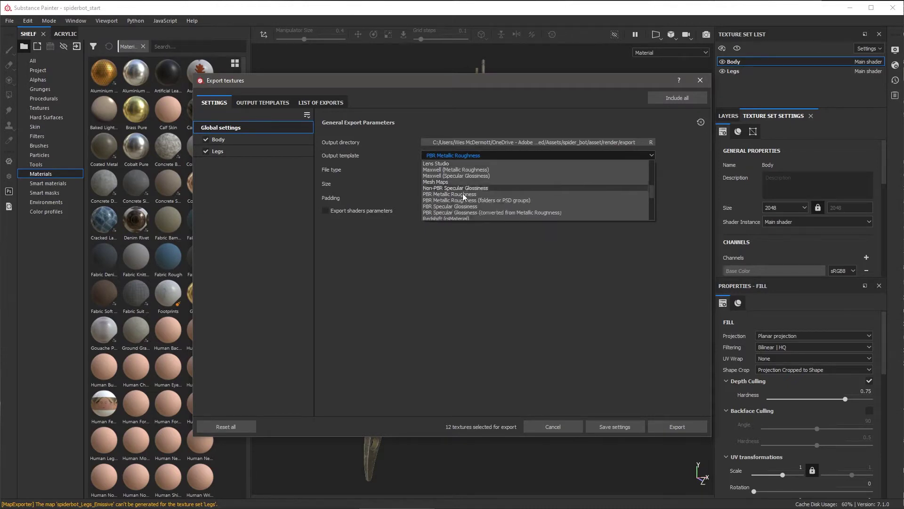
click(445, 194)
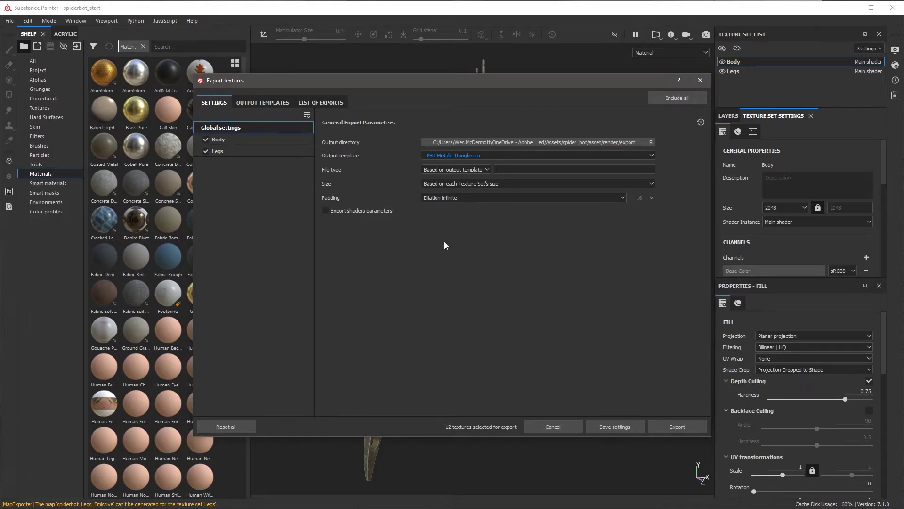
- Set the export file type to png and check the available bit depths, keeping 8 bits
click(485, 168)
scroll(467, 202, down, 1)
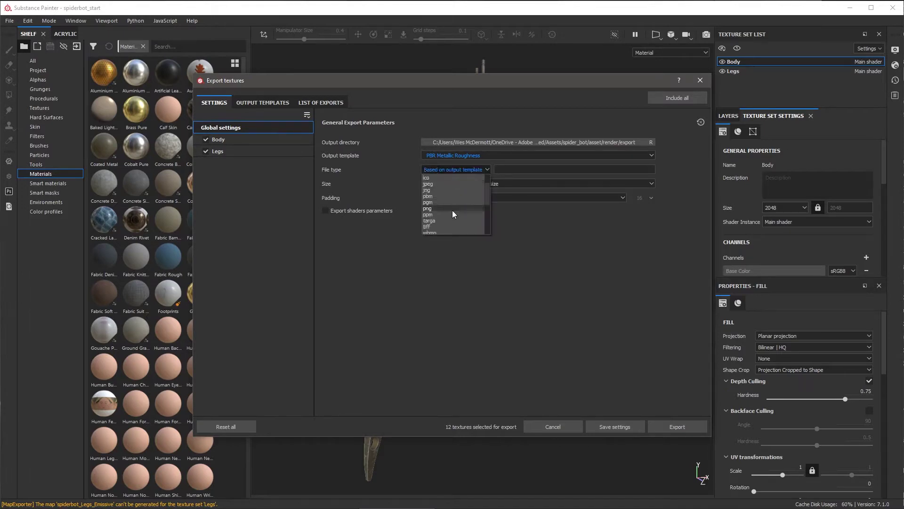
click(453, 210)
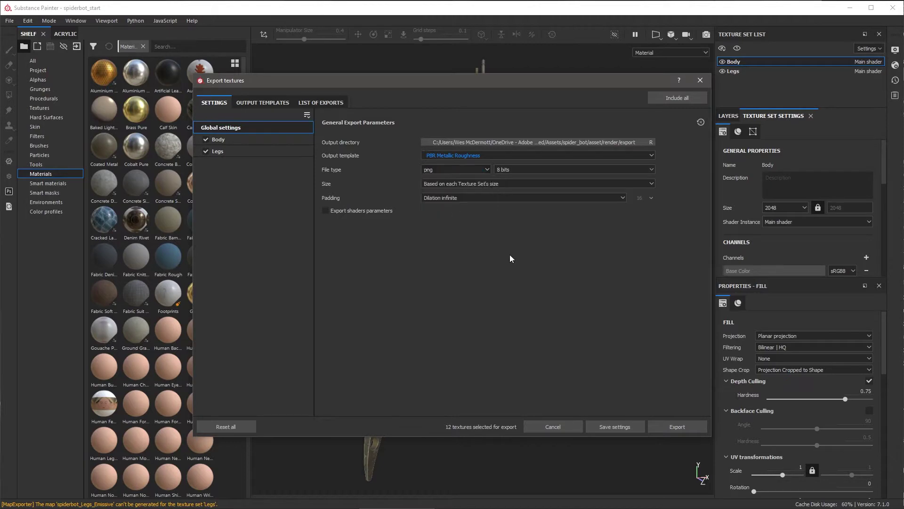
click(547, 173)
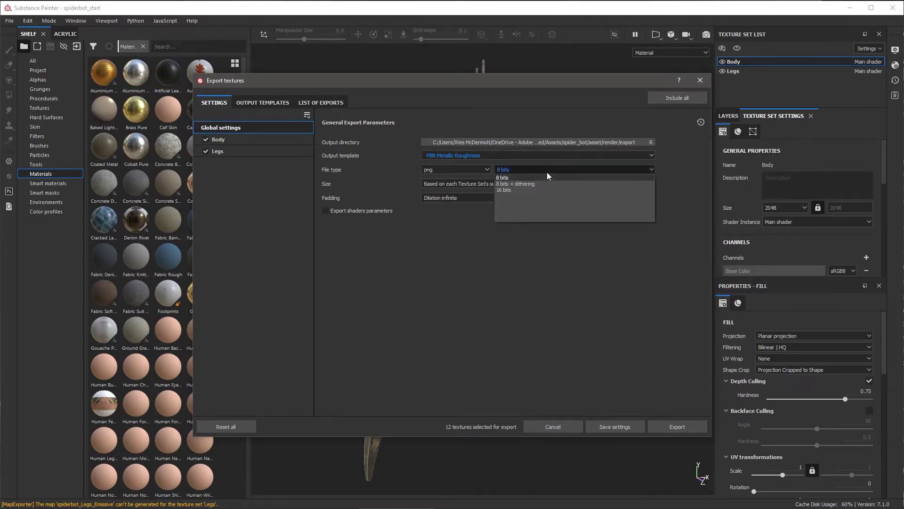
click(445, 265)
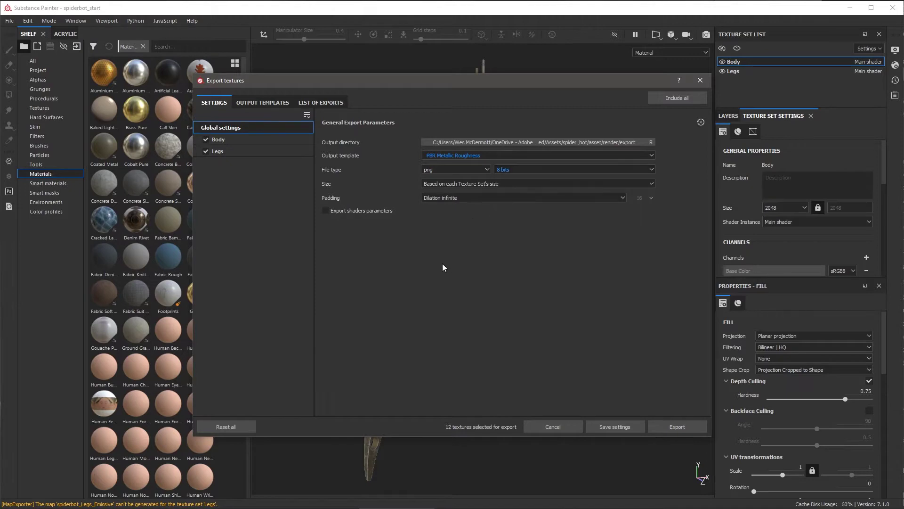
- Return the export file type to Based on output template
click(472, 171)
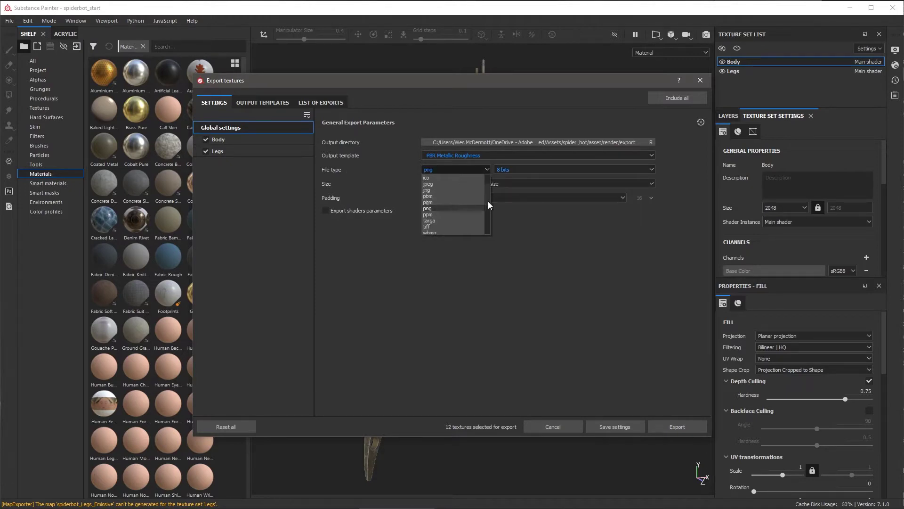
scroll(487, 199, up, 1)
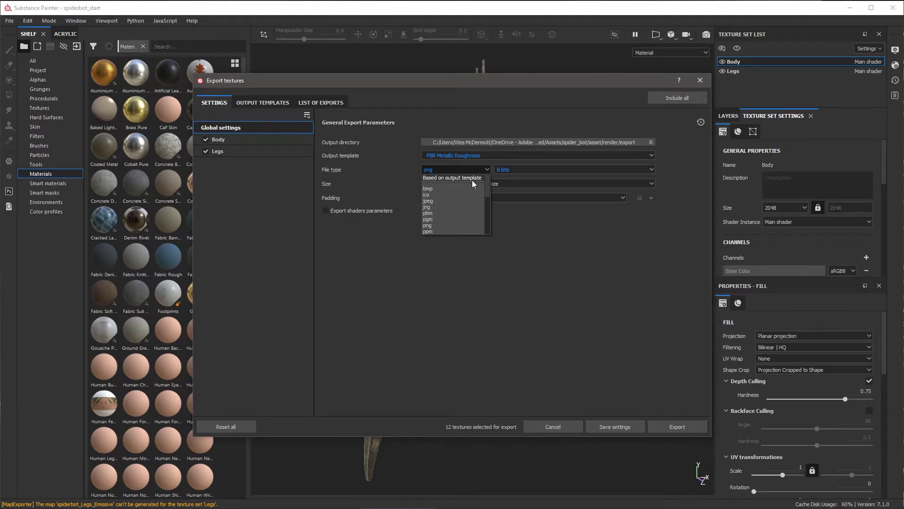
click(454, 178)
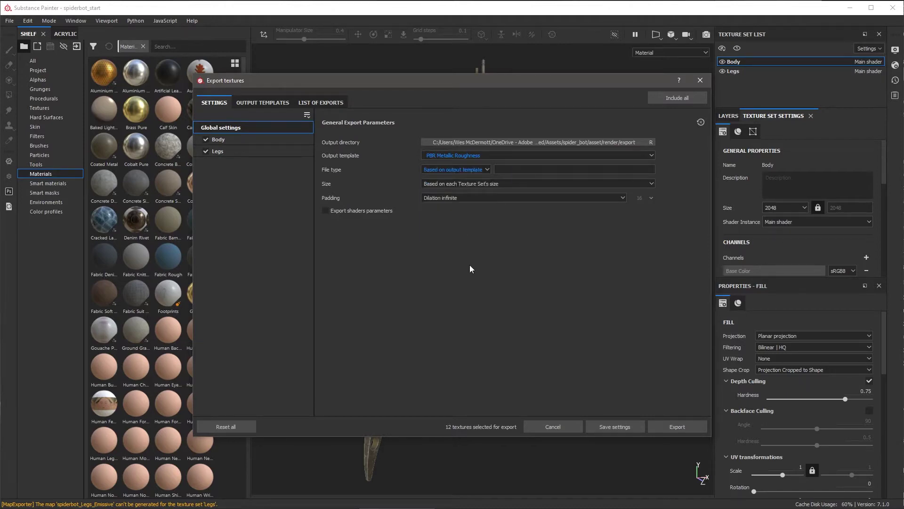
- Examine the output maps defined in the PBR Metallic Roughness output template and return to the general export parameters
click(262, 103)
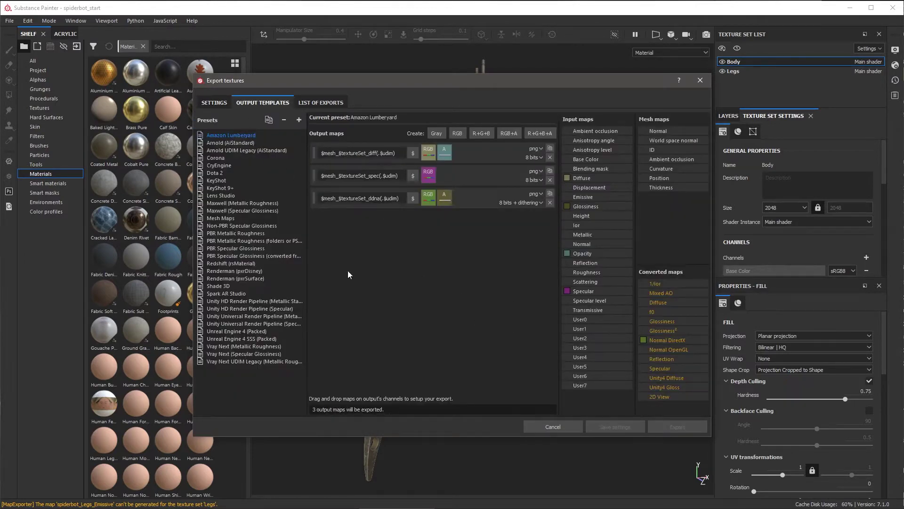
click(236, 233)
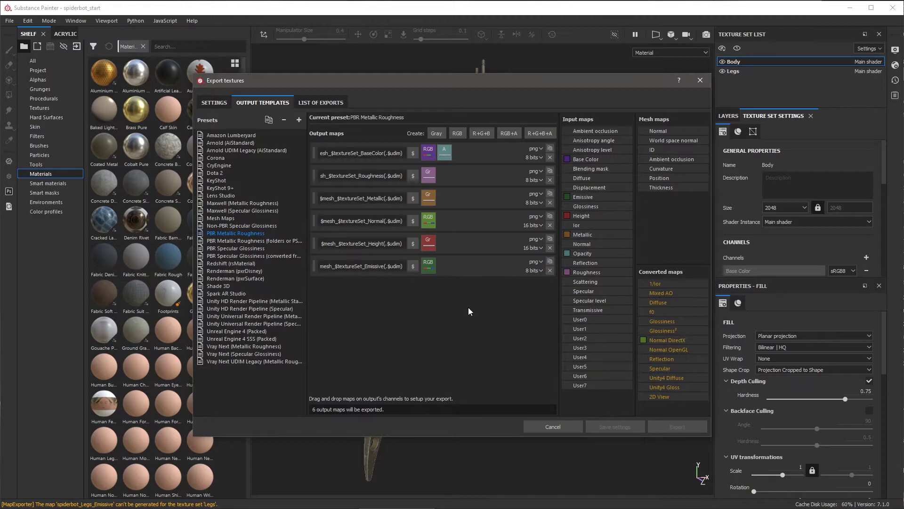
click(219, 103)
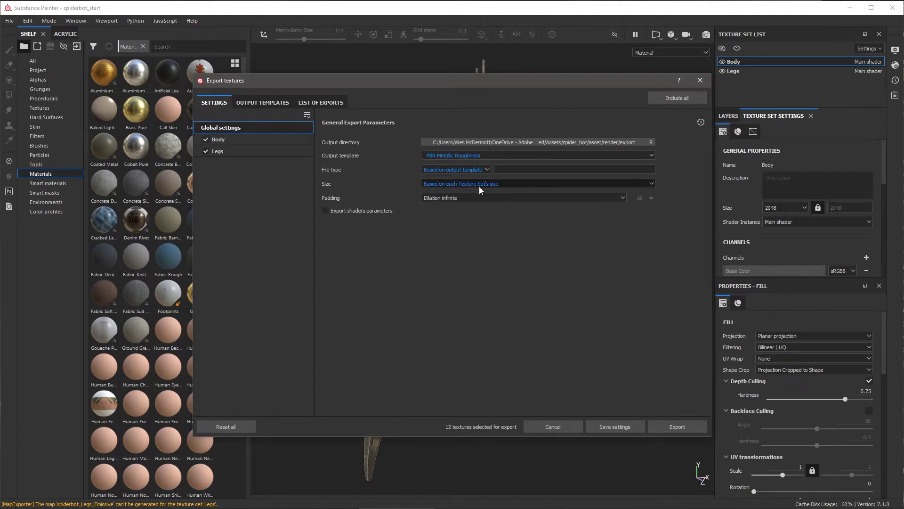
- Examine the available export sizes and close the texture export window without exporting
click(535, 183)
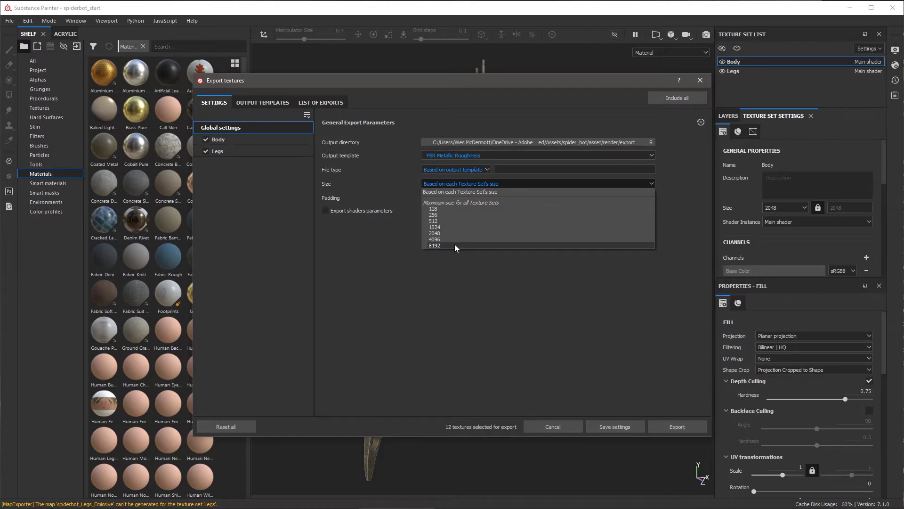
click(461, 312)
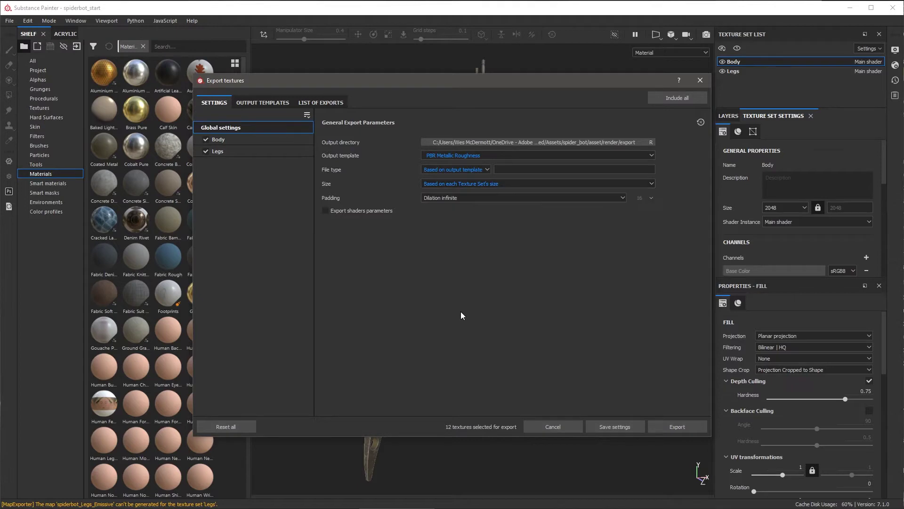
click(701, 80)
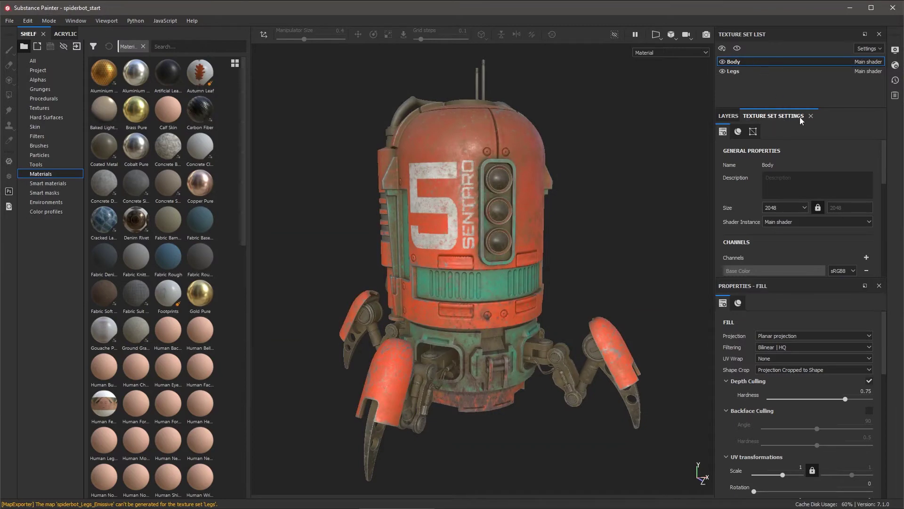
- Check the size options of the Body texture set and choose 2048
click(795, 208)
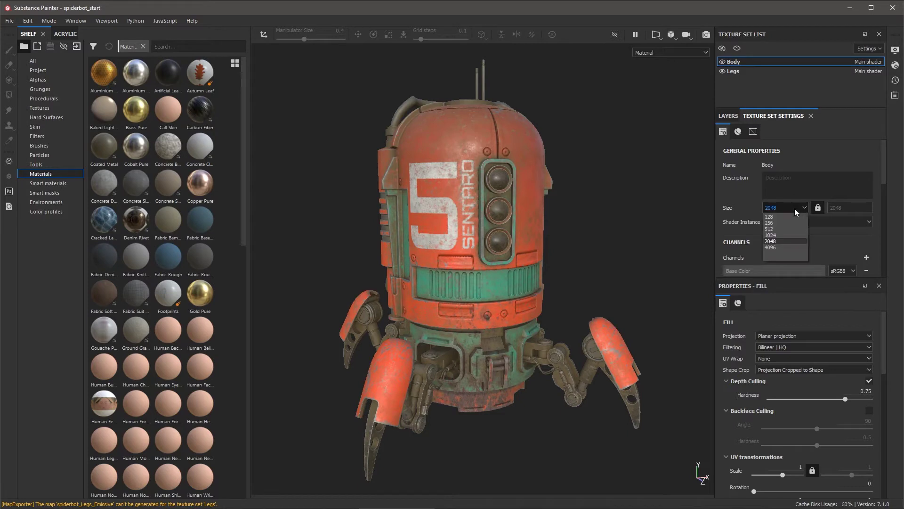
click(787, 240)
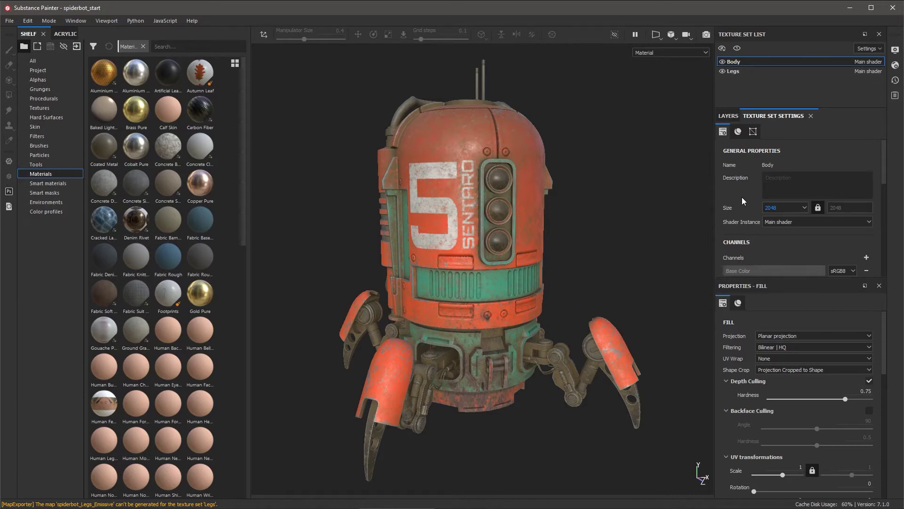
- Reopen the texture export settings and try a size of 2048 before choosing Based on each Texture Set's size
click(10, 22)
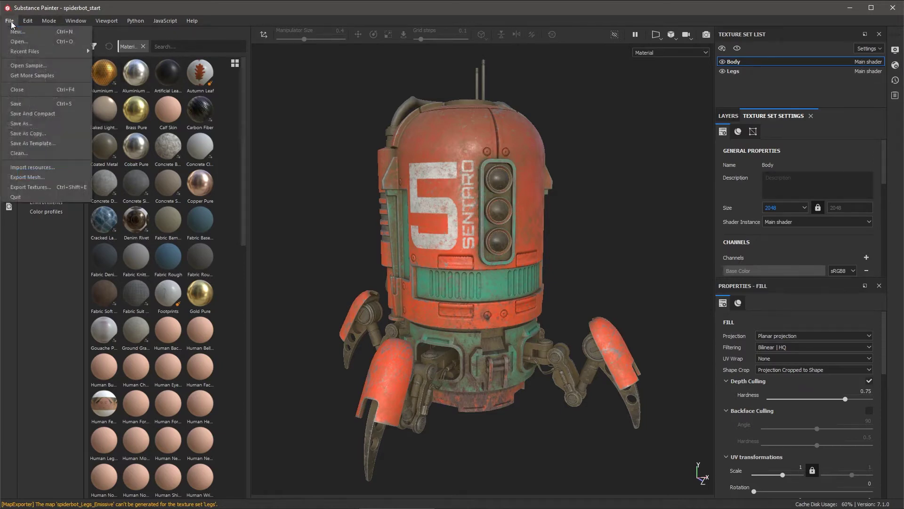
click(52, 187)
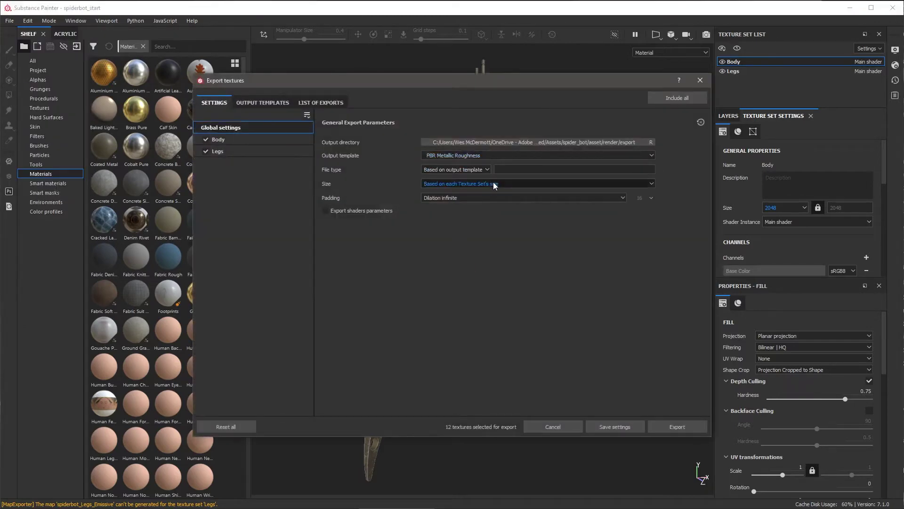
click(464, 183)
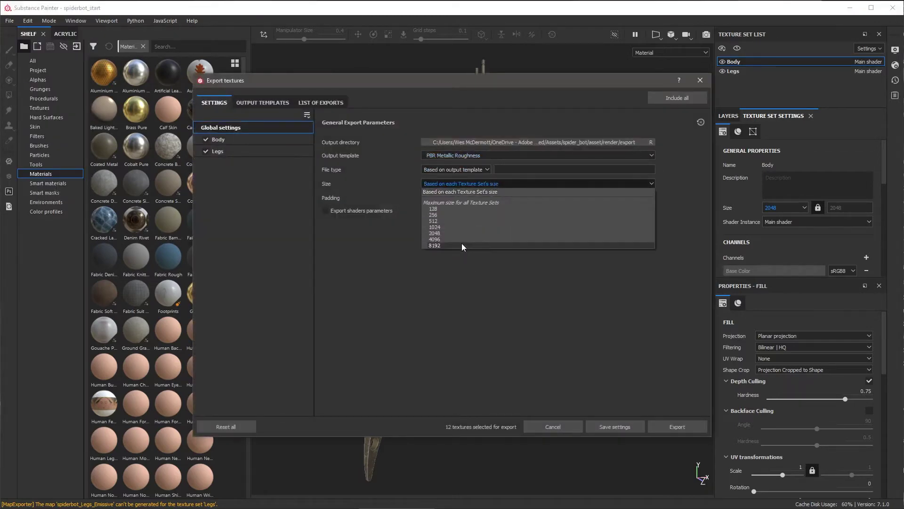
click(459, 233)
click(460, 184)
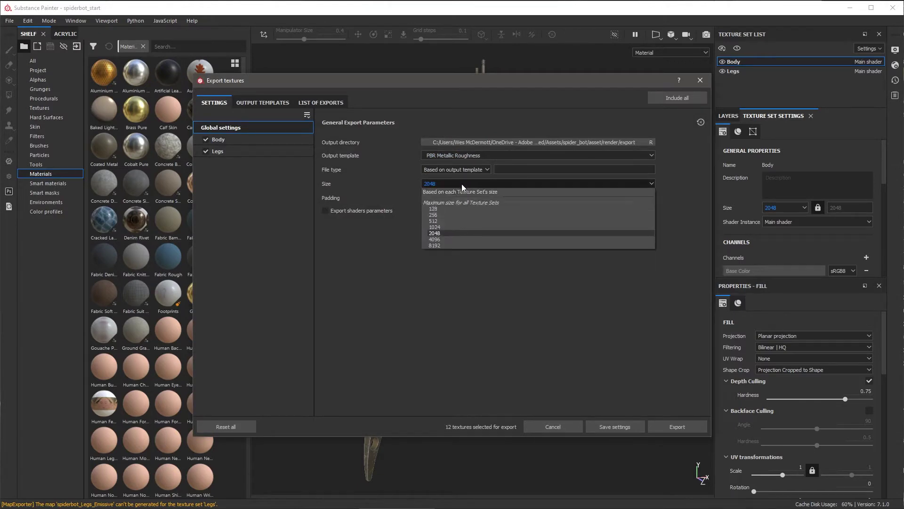
click(457, 191)
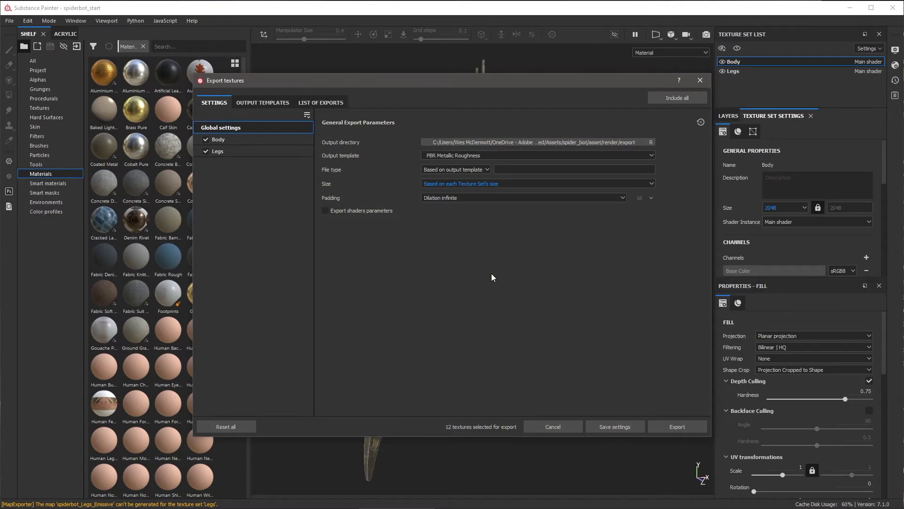
- Examine the export parameters and output maps of the Body texture set, and return to the global settings
click(232, 142)
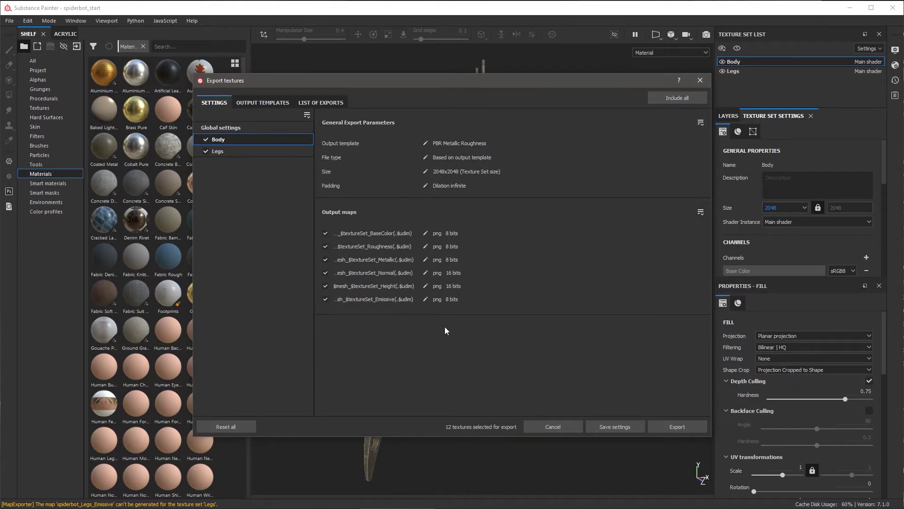
click(241, 127)
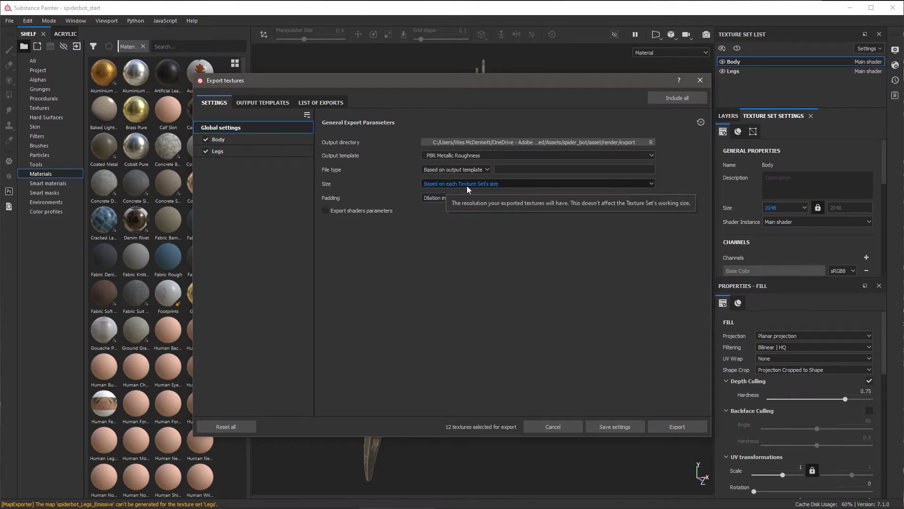
- Duplicate the PBR Metallic Roughness output template to get an editable copy of the preset
click(265, 103)
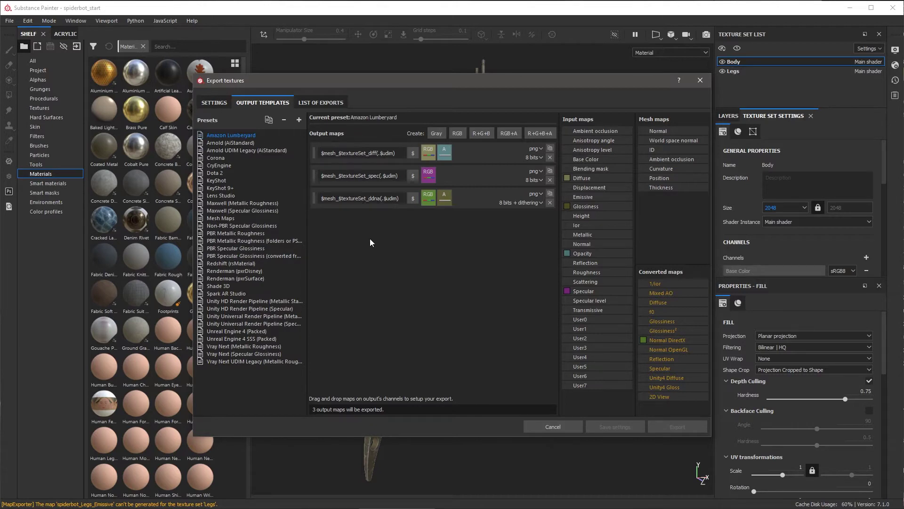
click(226, 233)
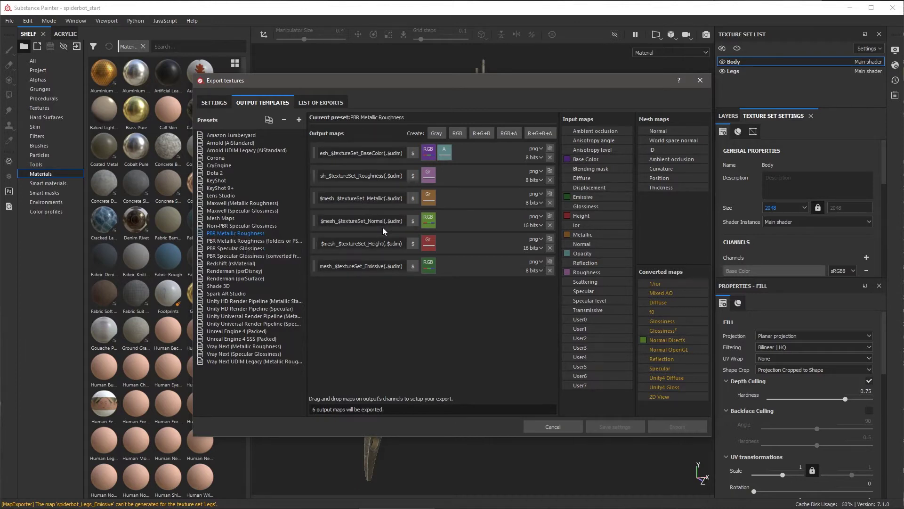
right_click(430, 225)
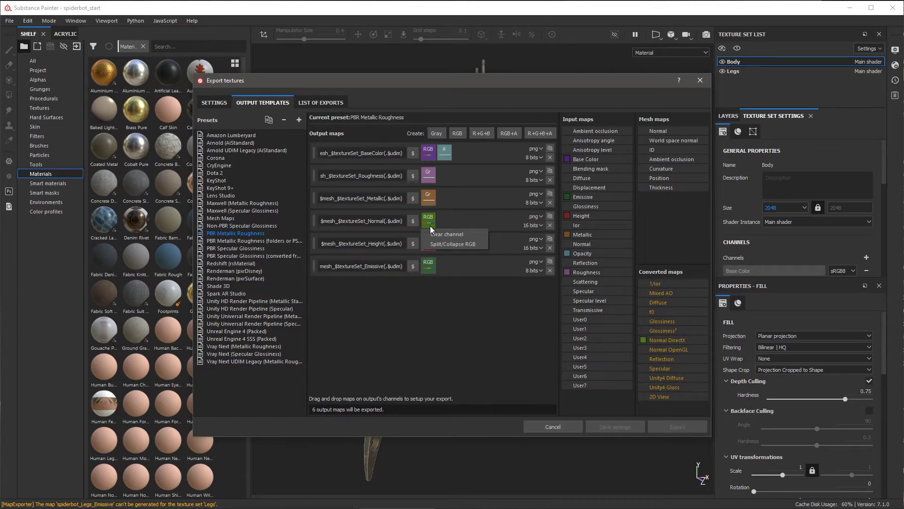
click(242, 235)
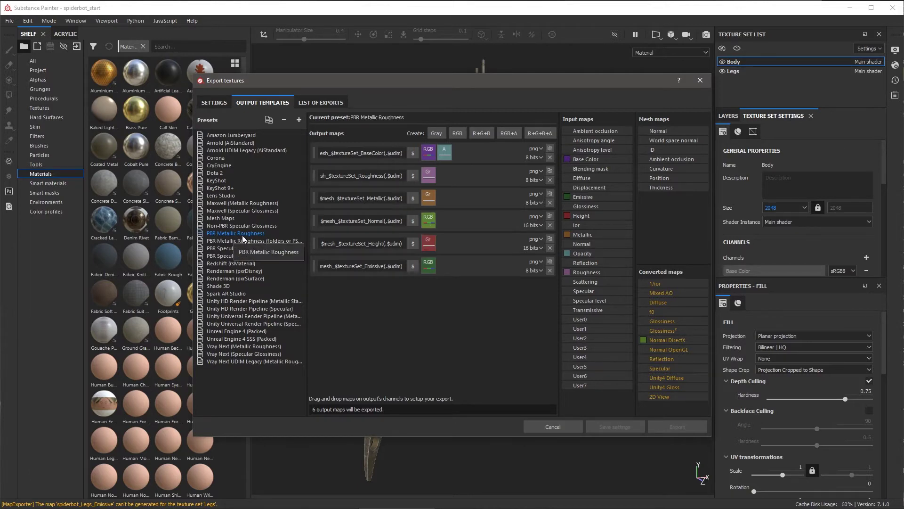
click(268, 120)
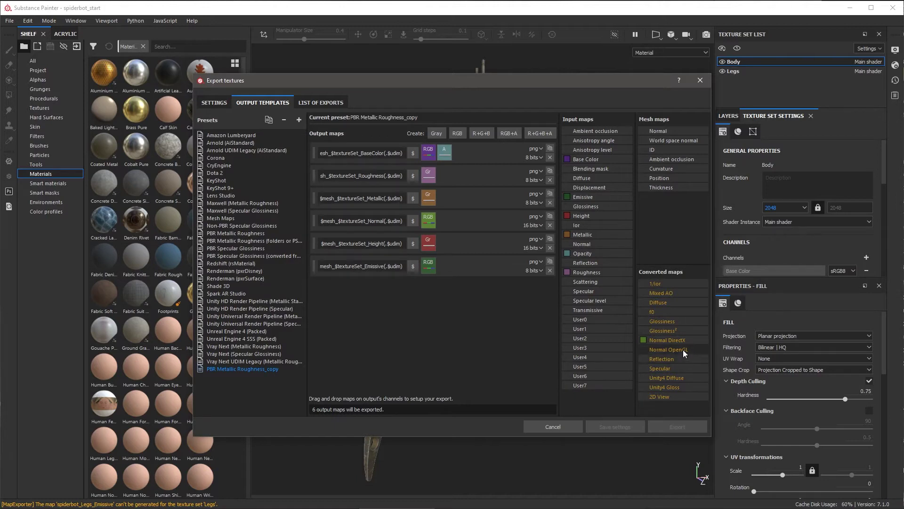
- Assign the Normal OpenGL converted map to the RGB channels of the copied preset's Normal output map
drag(683, 349, 429, 224)
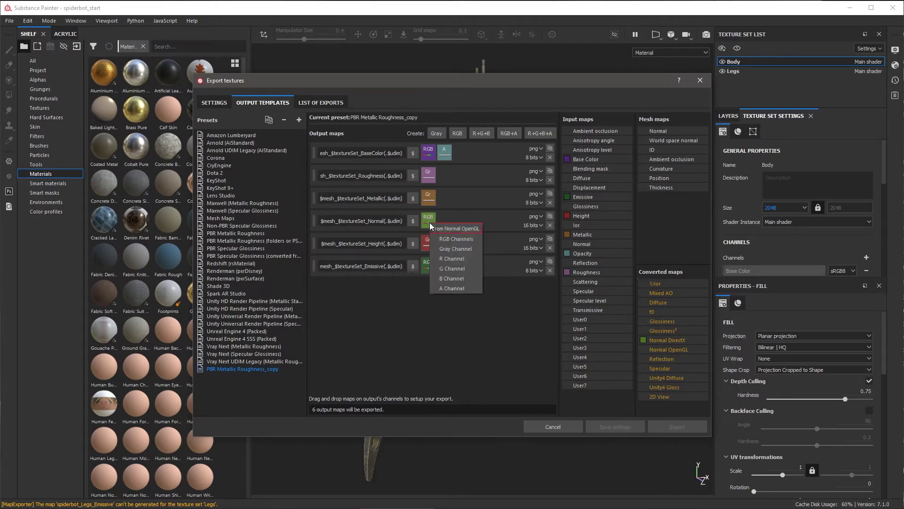
click(462, 239)
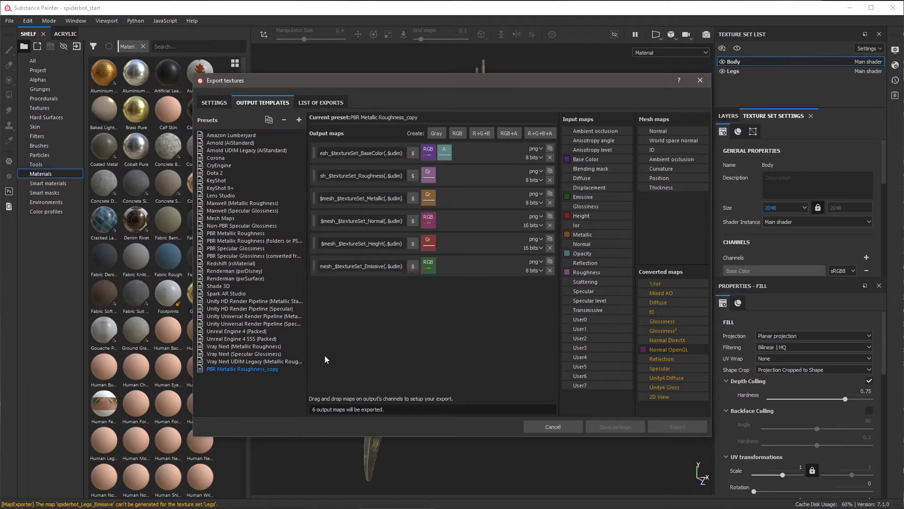
- Rename the copied output template to PBR Metallic Roughness OGL
right_click(272, 371)
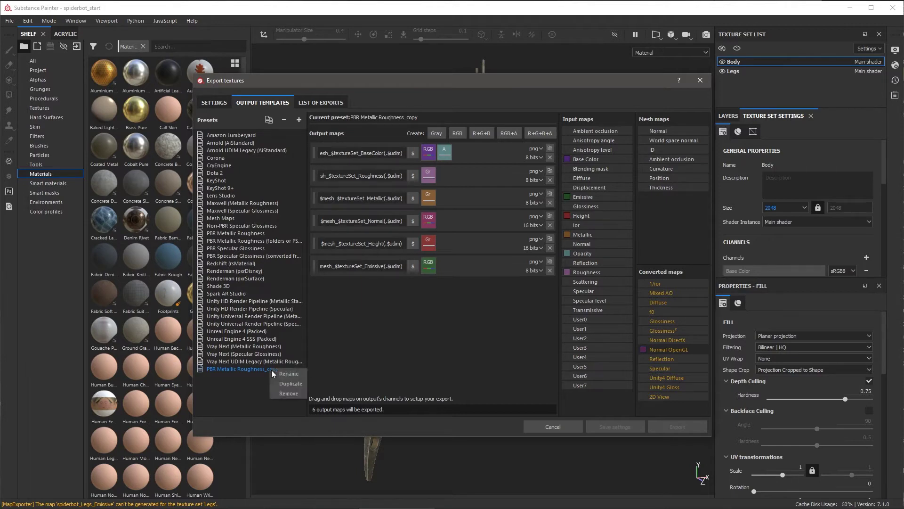
click(279, 372)
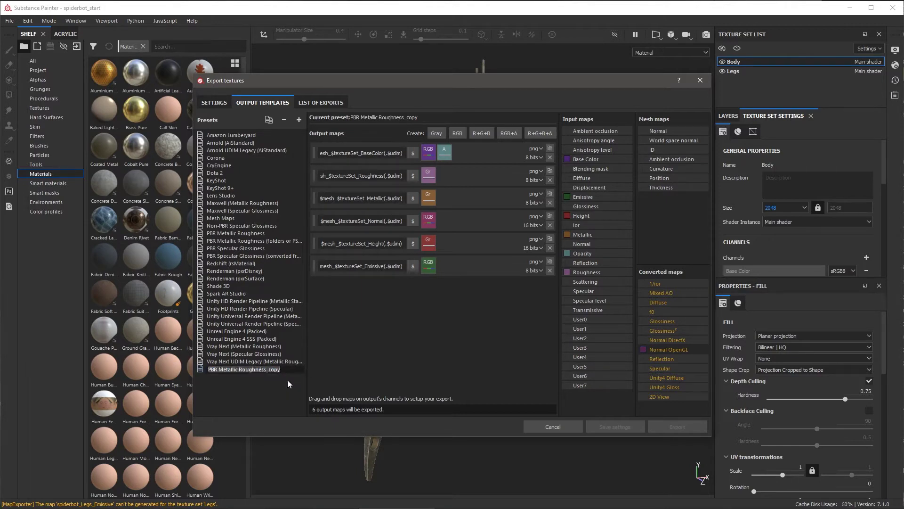
key(Right)
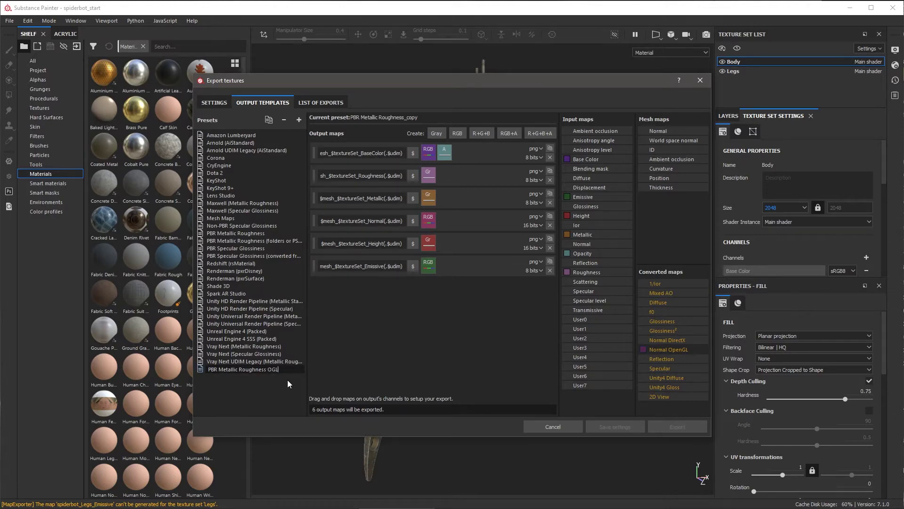
key(Return)
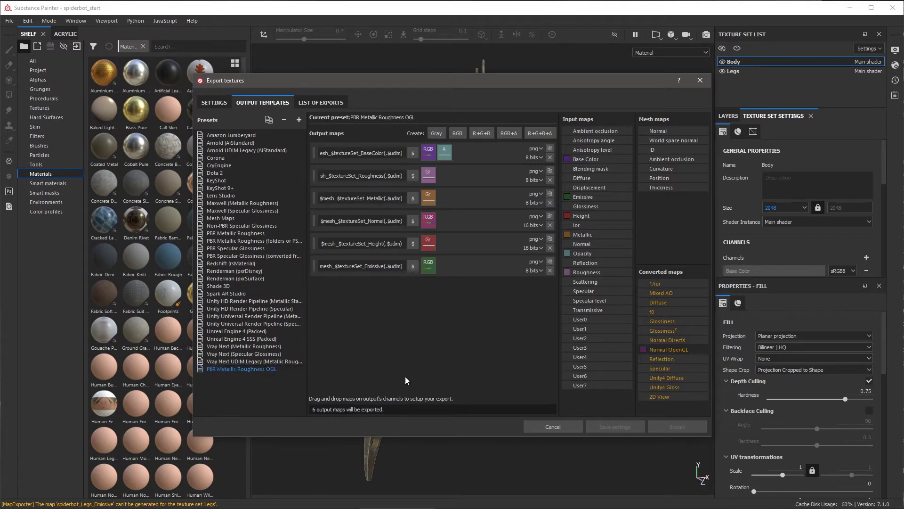
- Choose PBR Metallic Roughness OGL as the output template in the global export settings
click(215, 103)
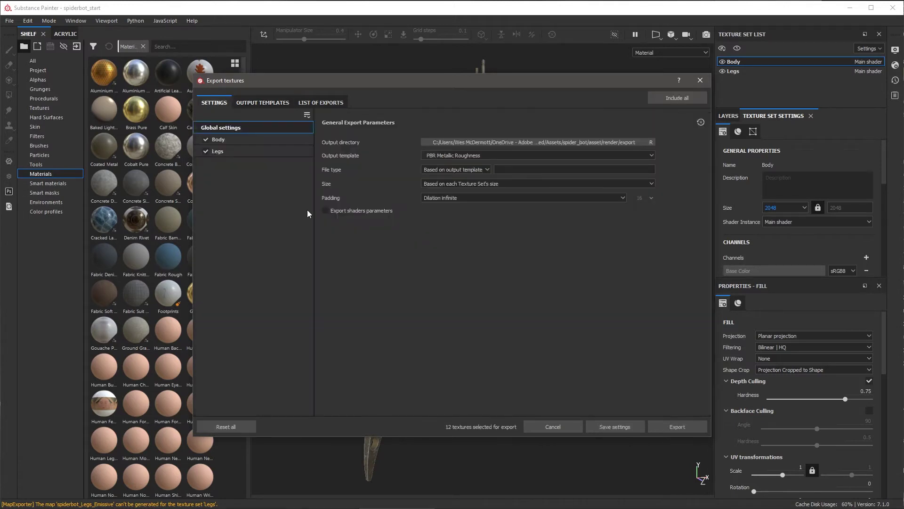
click(537, 154)
scroll(532, 183, down, 5)
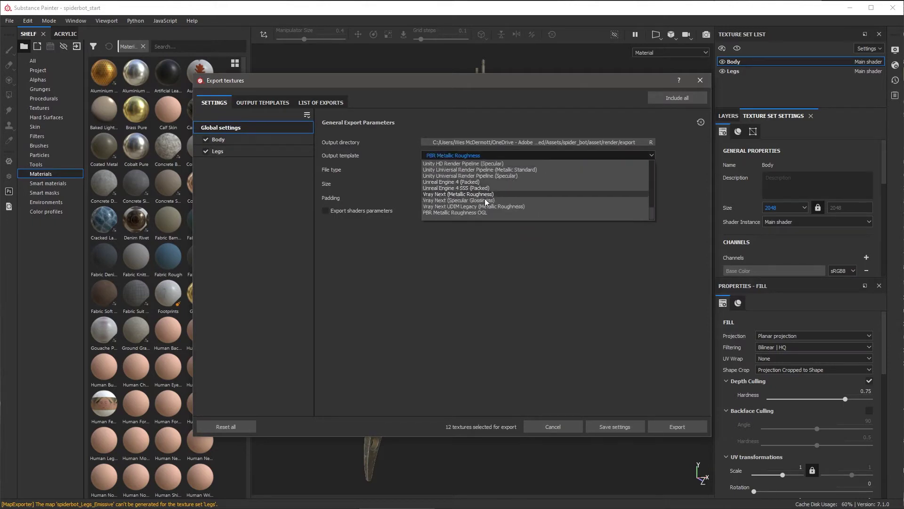
click(456, 213)
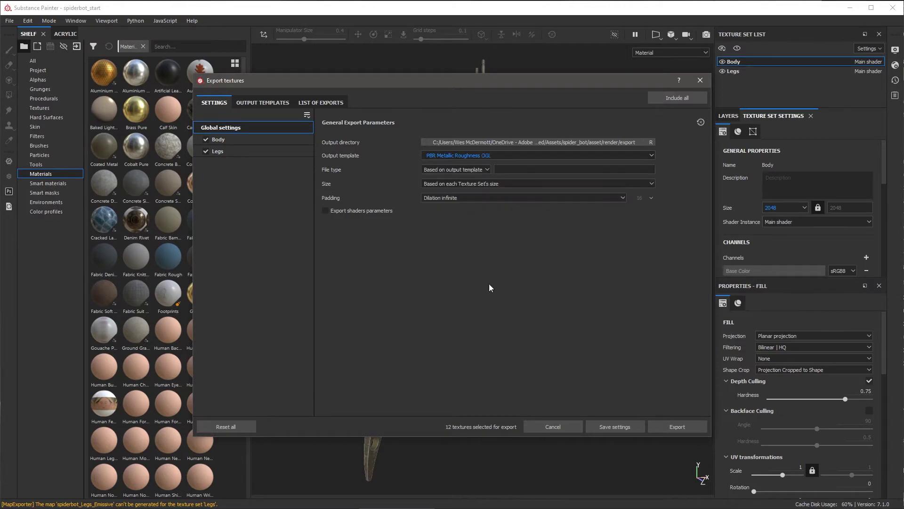
- Export the textures of the Body and Legs sets, and open the output directory to view the files
click(677, 426)
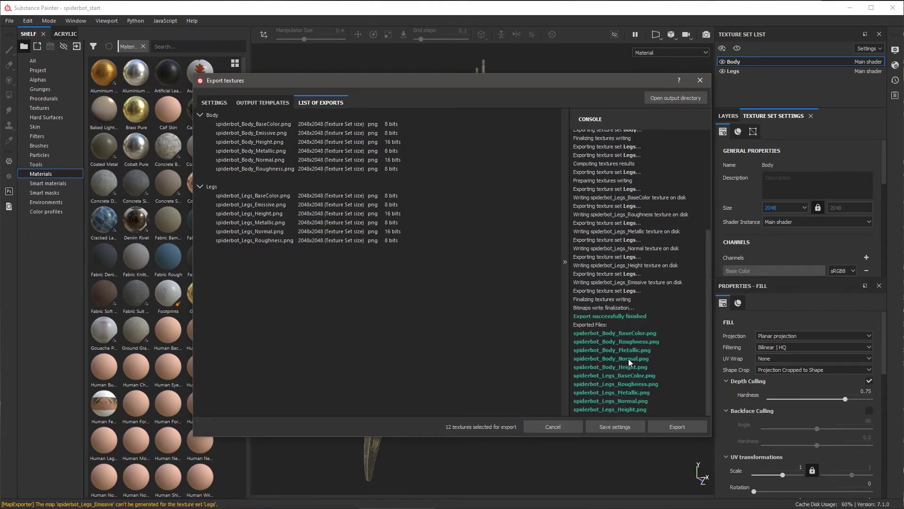
click(659, 98)
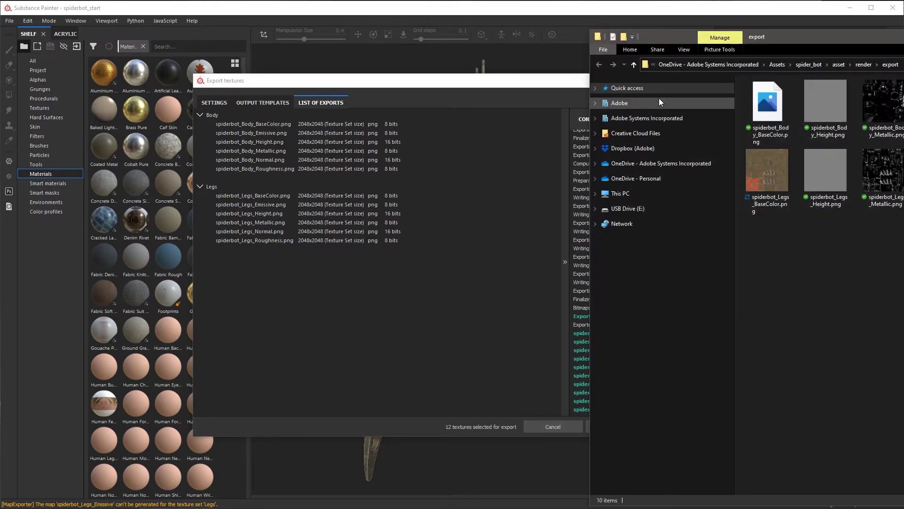
drag(860, 39, 685, 46)
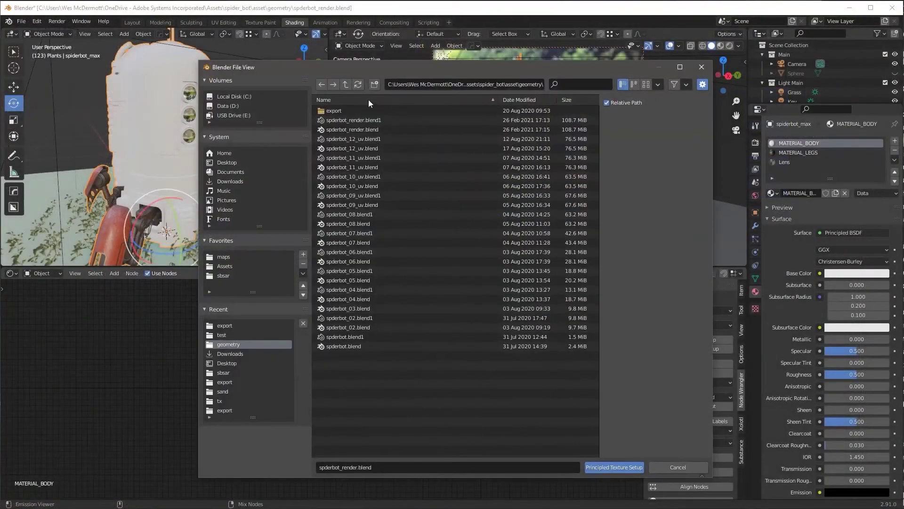
- In Blender, load the Body BaseColor, Metallic, Normal and Roughness PNGs from render\export into MATERIAL_BODY with Principled Texture Setup
click(345, 83)
double_click(337, 127)
double_click(338, 120)
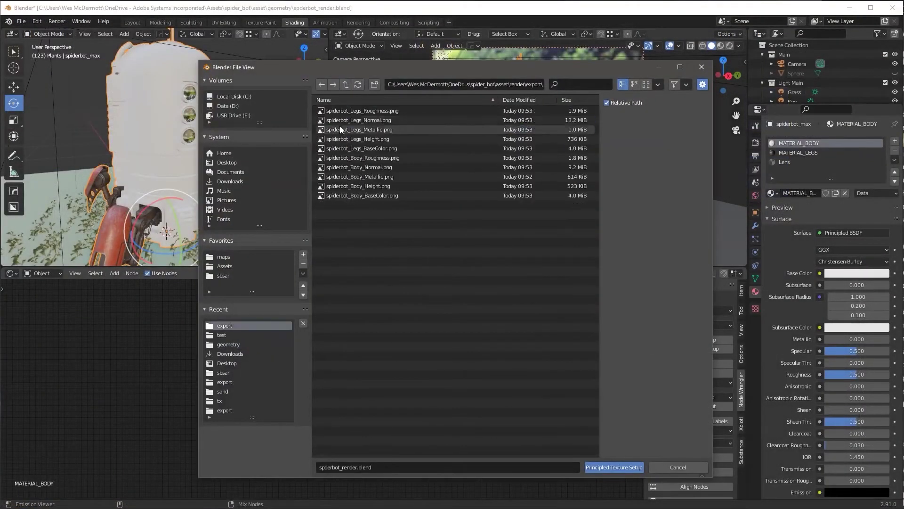
click(362, 157)
shift+click(367, 176)
ctrl+click(372, 195)
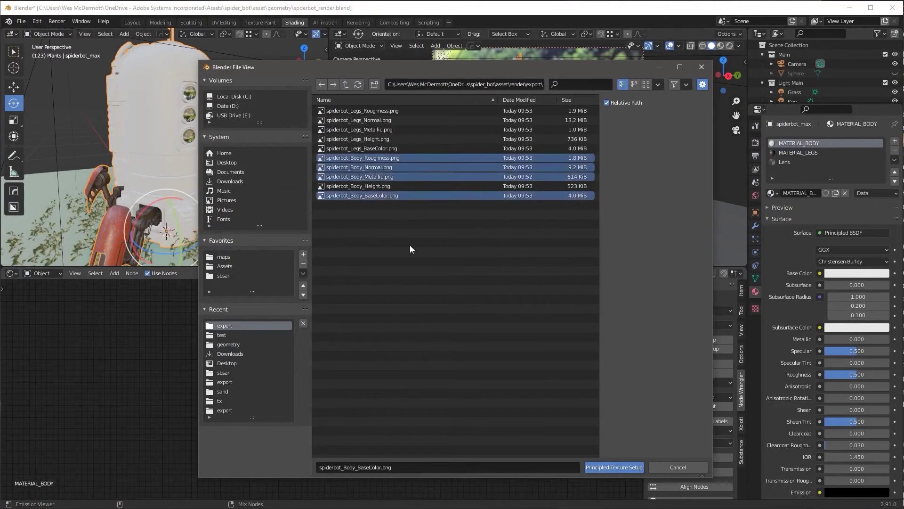
click(612, 467)
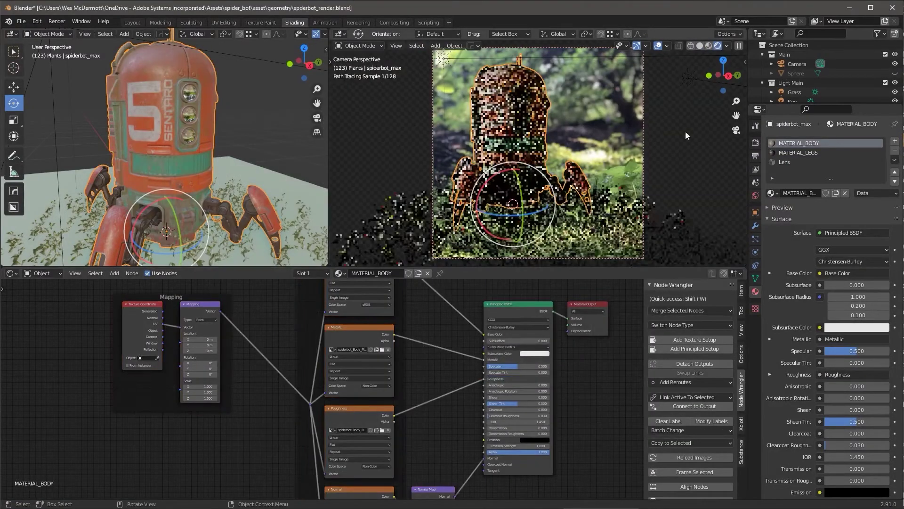
key(Home)
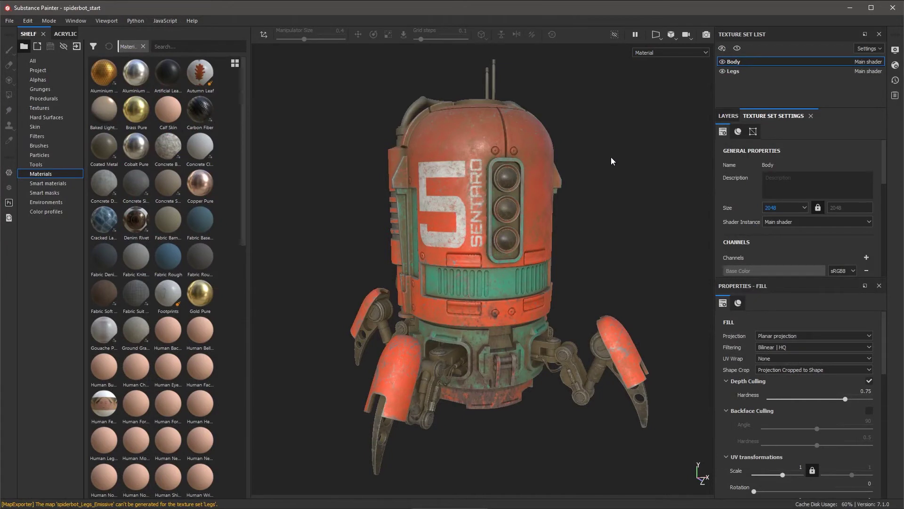
- In Substance Painter, render the spider bot with Iray and replace the environment background with a dark grey clear color of value 0.034
click(706, 37)
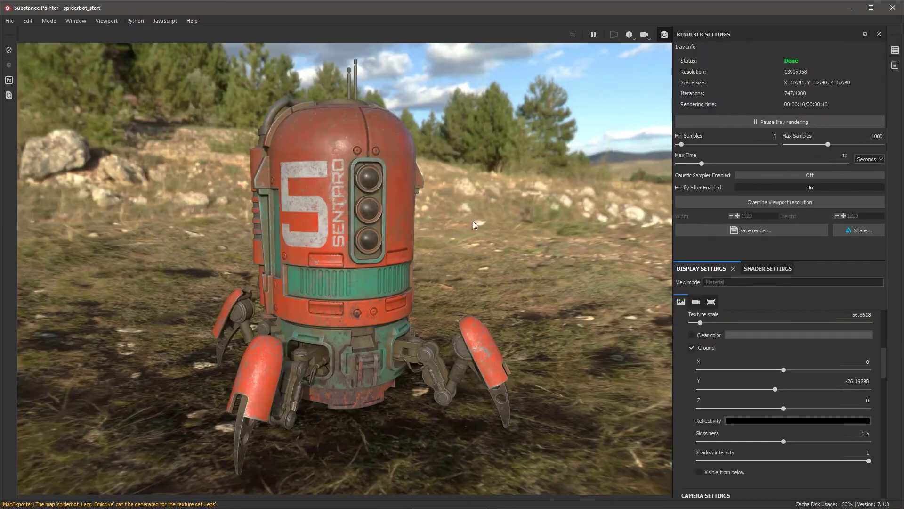
alt+drag(457, 230, 460, 266)
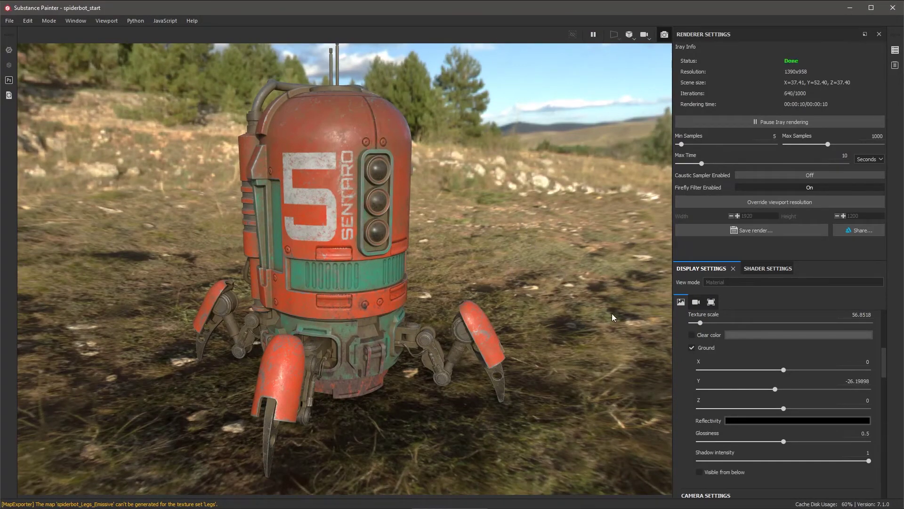
click(693, 334)
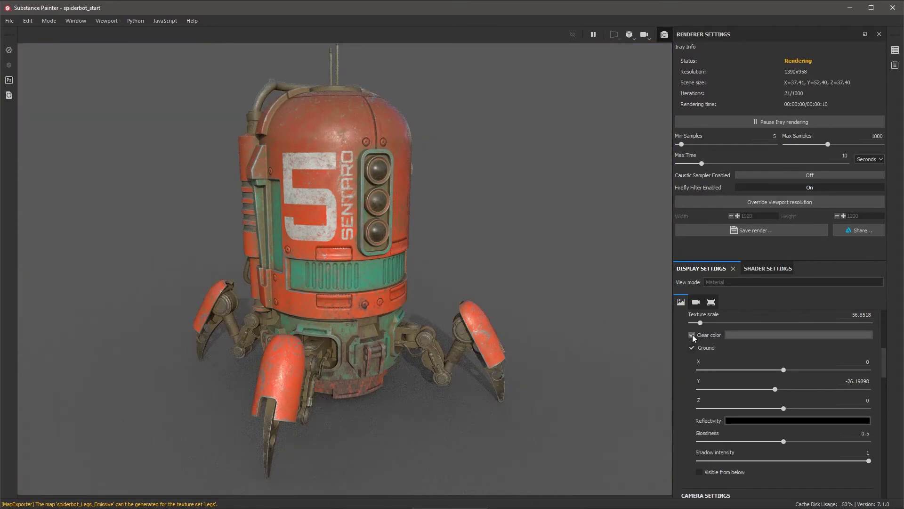
click(736, 334)
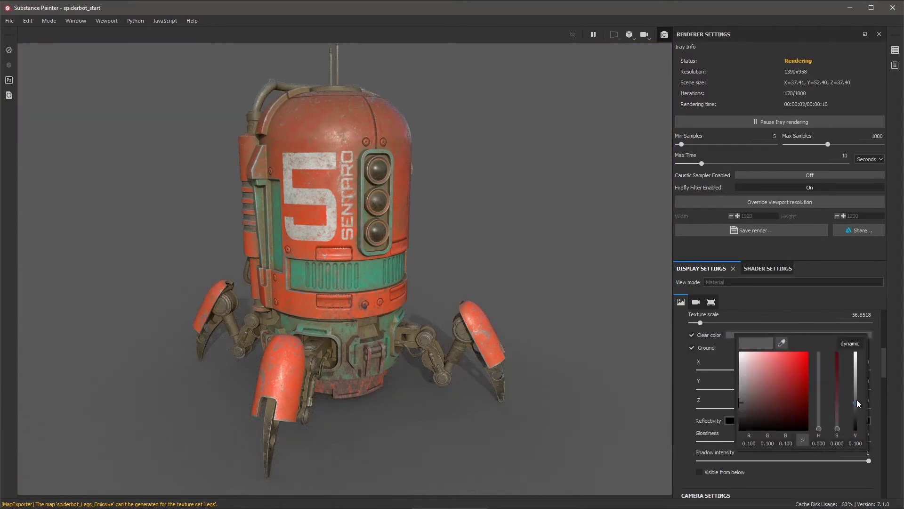
drag(857, 399, 856, 415)
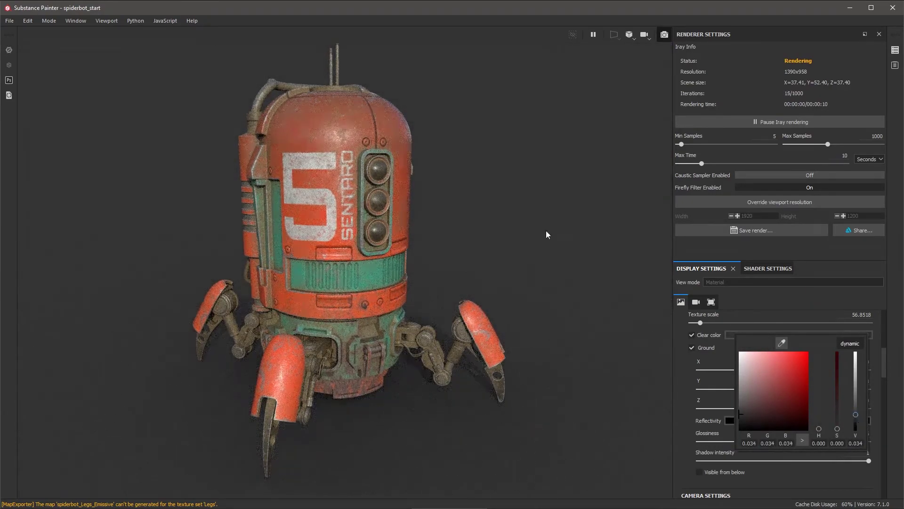
alt+drag(500, 236, 474, 230)
alt+middle_drag(476, 242, 477, 239)
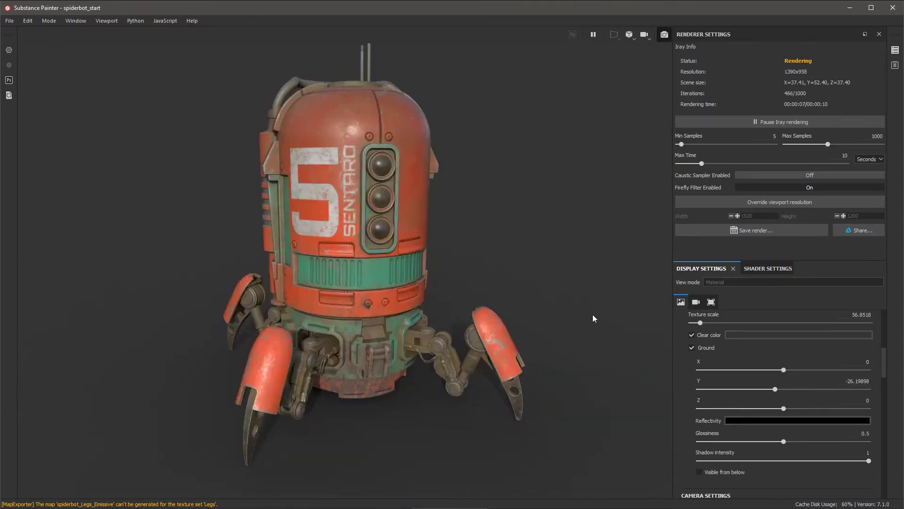
- Add depth of field by trying a camera aperture of about 2.88, focusing on the bot's body and reducing the aperture to about 0.26
drag(884, 362, 885, 397)
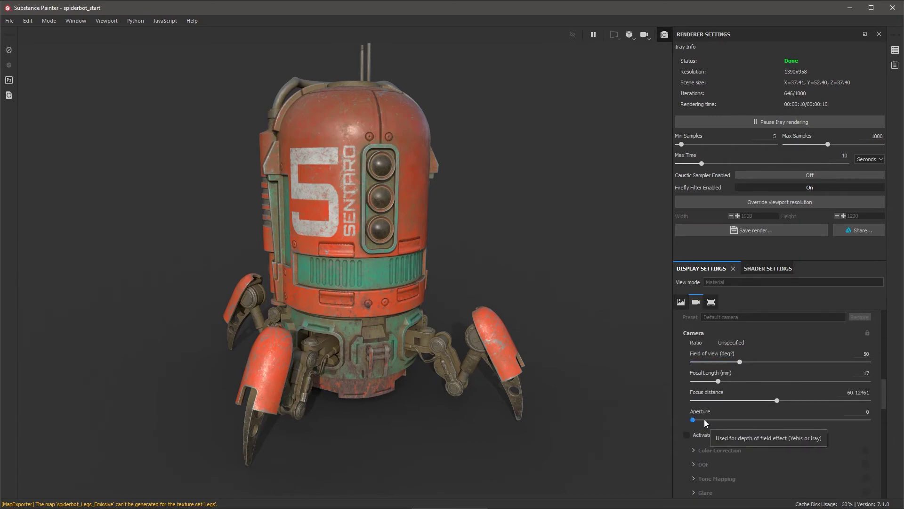
drag(704, 420, 751, 424)
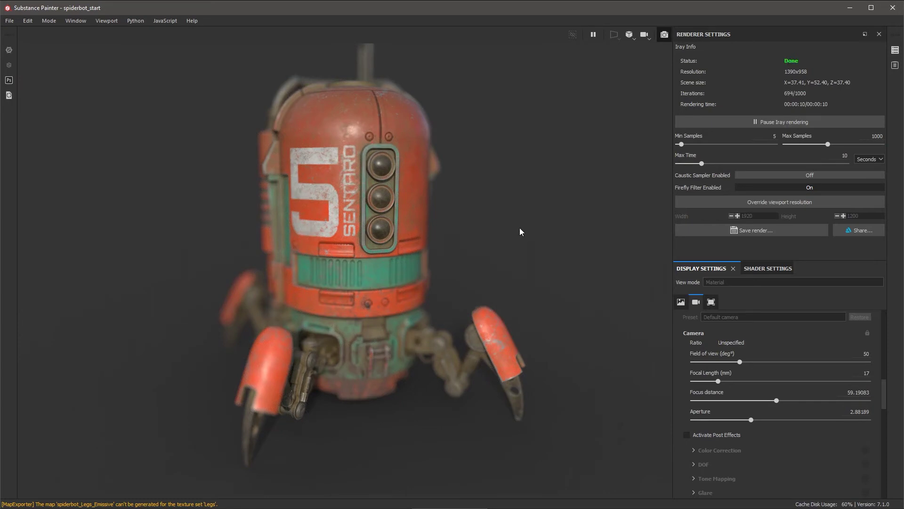
ctrl+alt+click(346, 215)
drag(751, 419, 709, 421)
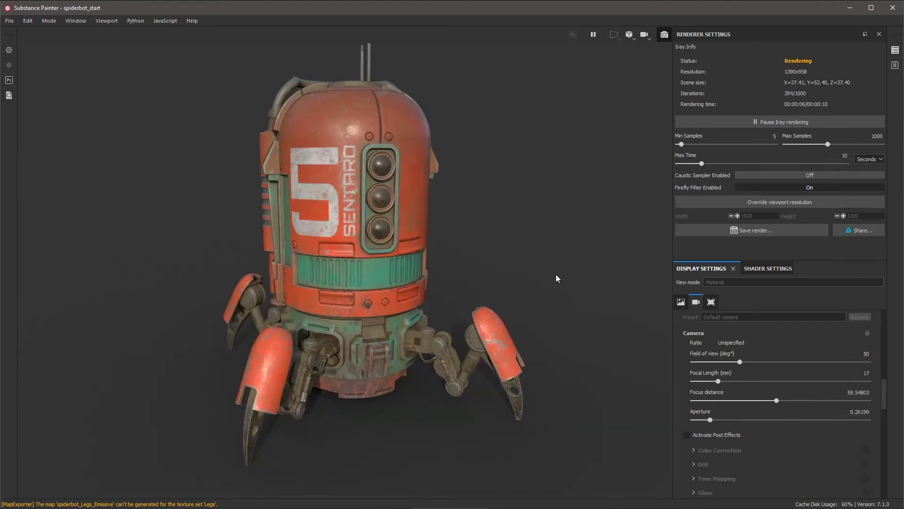
- Activate the camera's post effects and enable Vignette with a strength of 0.76
drag(888, 396, 884, 411)
click(687, 333)
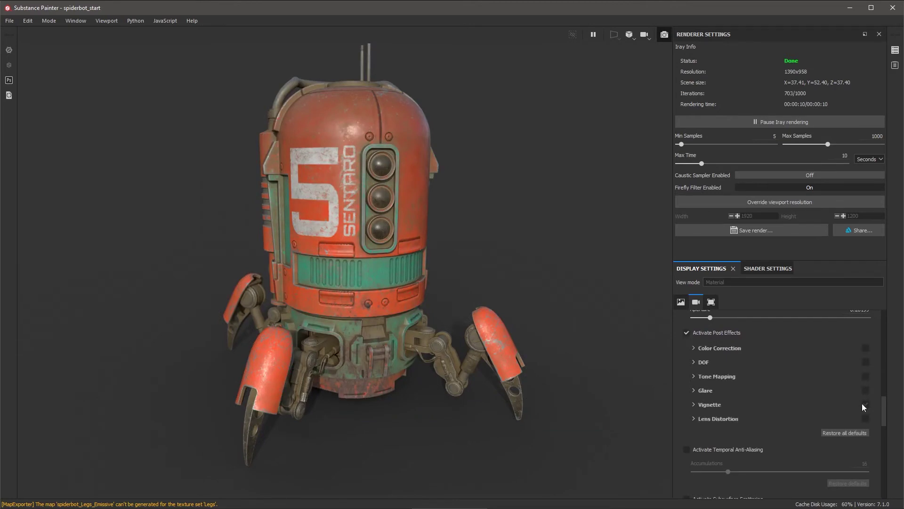
click(694, 405)
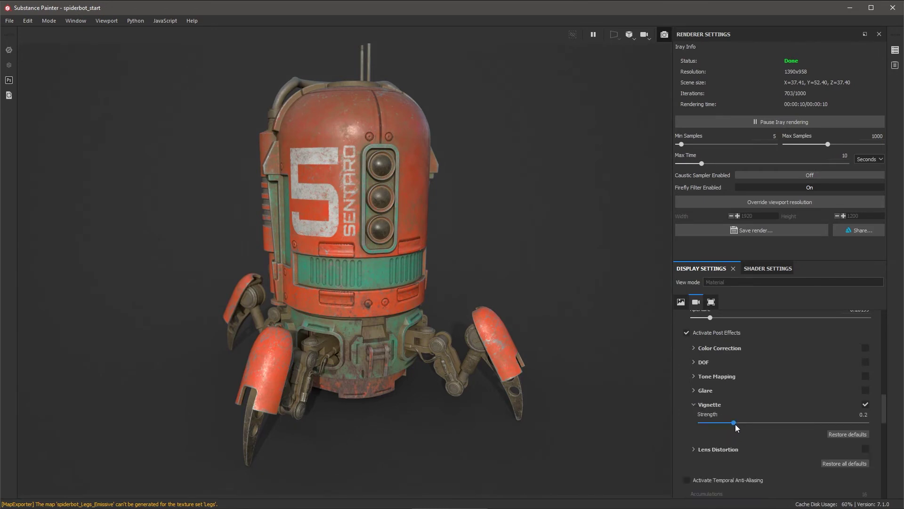
drag(736, 424, 828, 434)
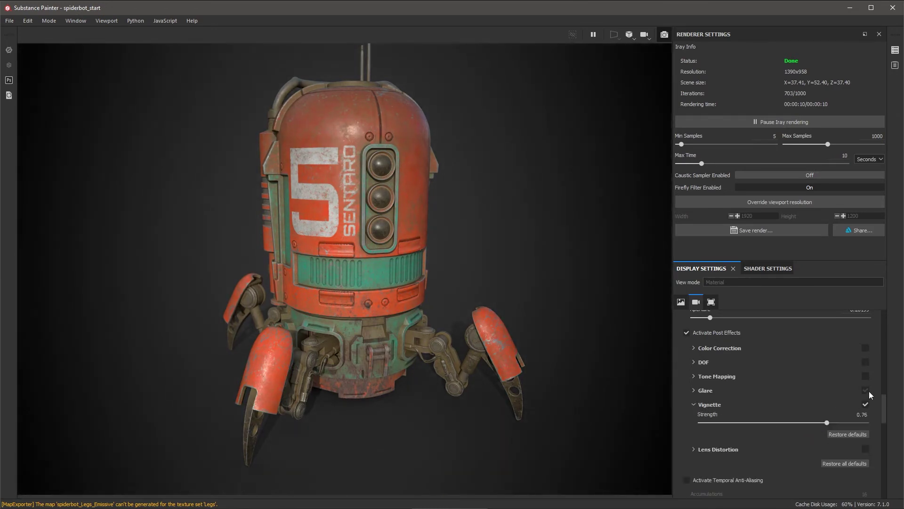
- Enable the Glare effect with luminance 0.73, threshold 0.16 and remap factor 9.83
click(694, 390)
drag(750, 410, 701, 426)
drag(800, 448, 865, 447)
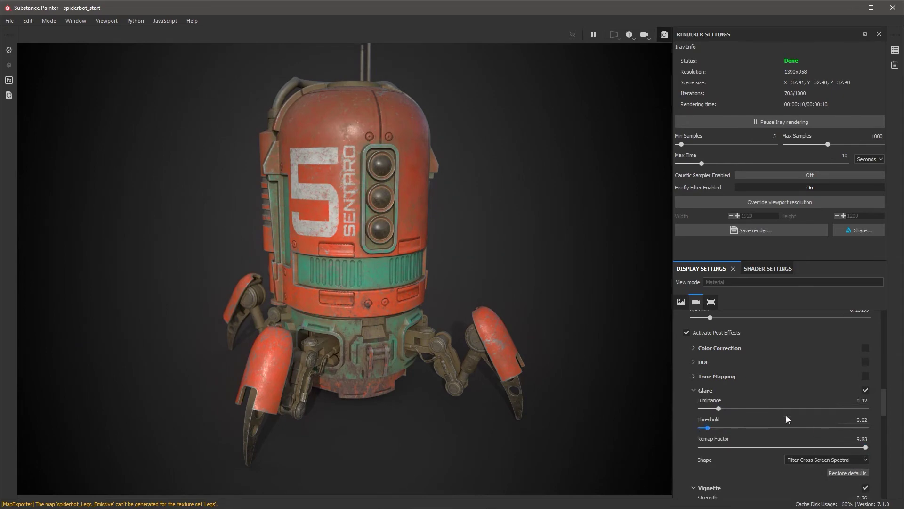
drag(719, 409, 721, 428)
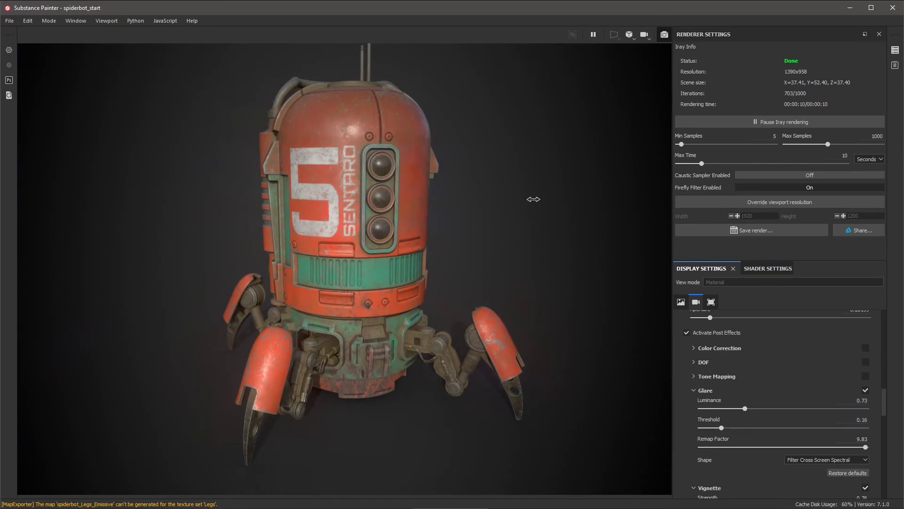
- Try rotating the environment lighting to 342 and using Villa Nova Street as the environment map
shift+right_drag(533, 199, 552, 211)
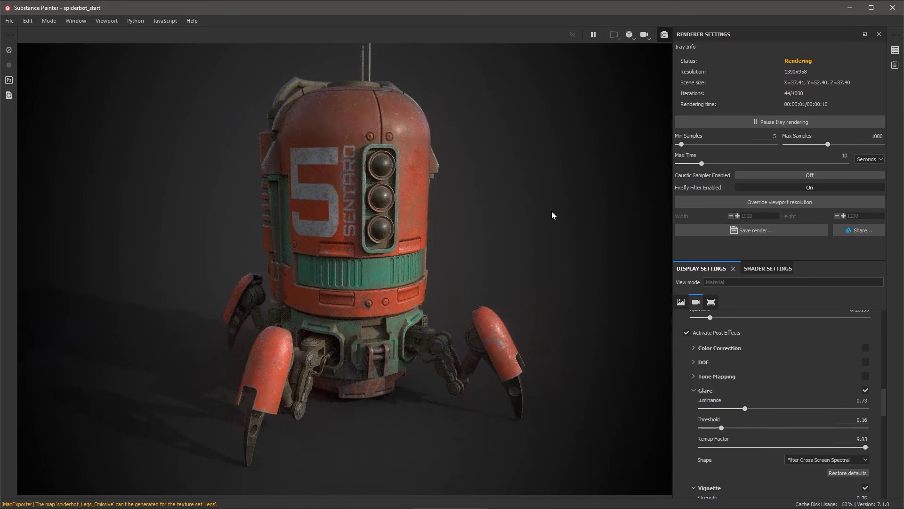
click(681, 302)
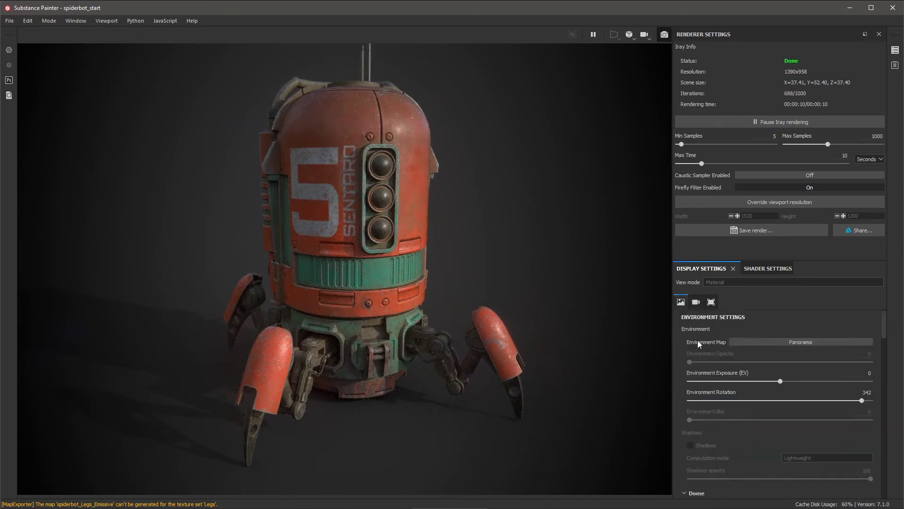
click(741, 341)
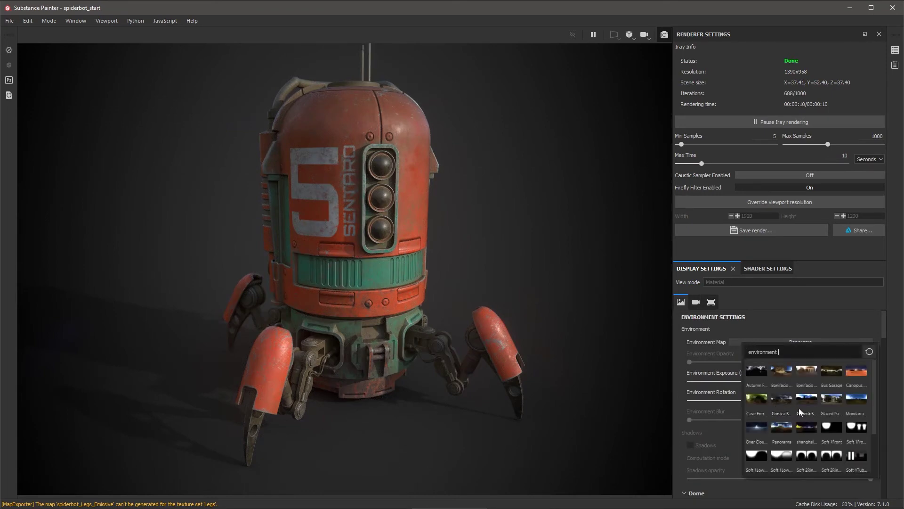
scroll(799, 408, down, 2)
click(780, 455)
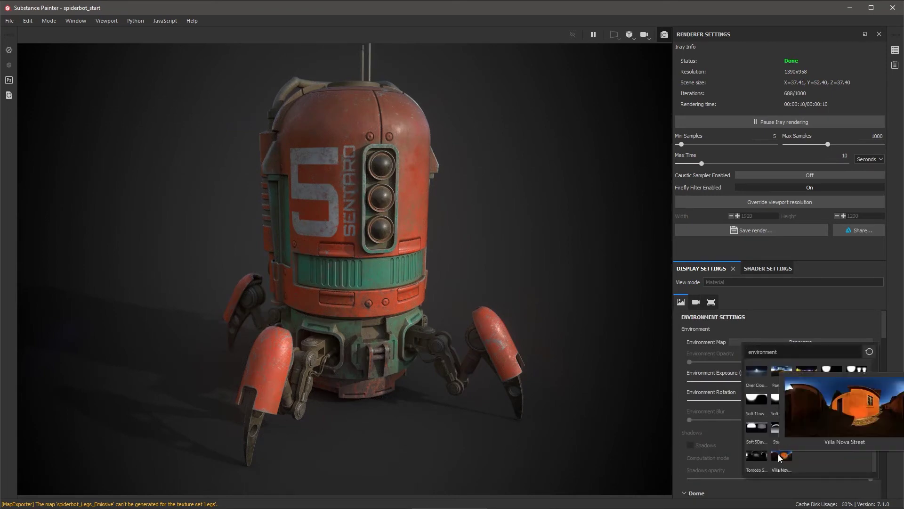
- Set the environment map to Glazed Patio with a rotation of 356, and return to the camera settings
click(785, 342)
click(874, 400)
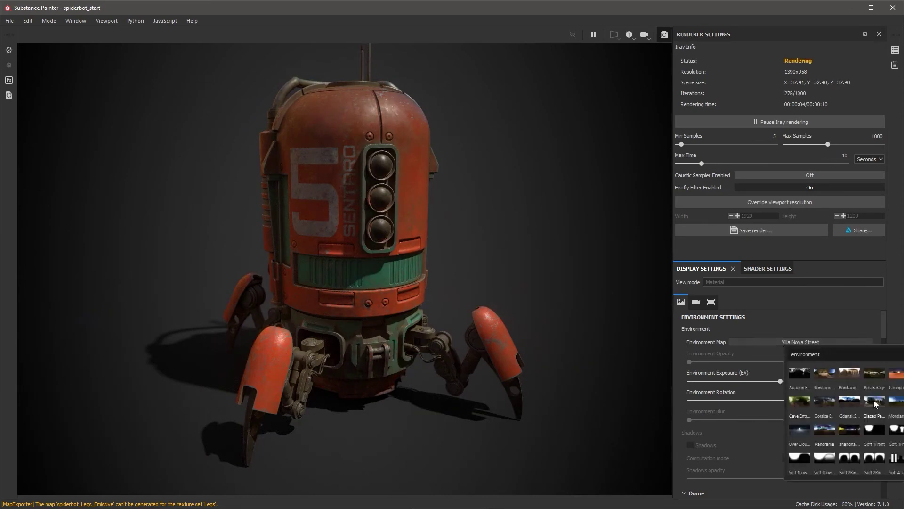
shift+right_drag(565, 266, 541, 256)
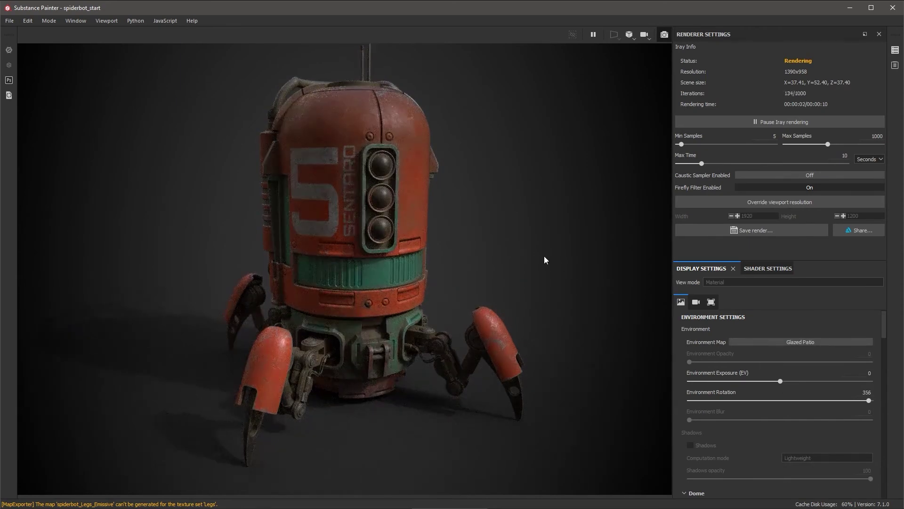
click(697, 302)
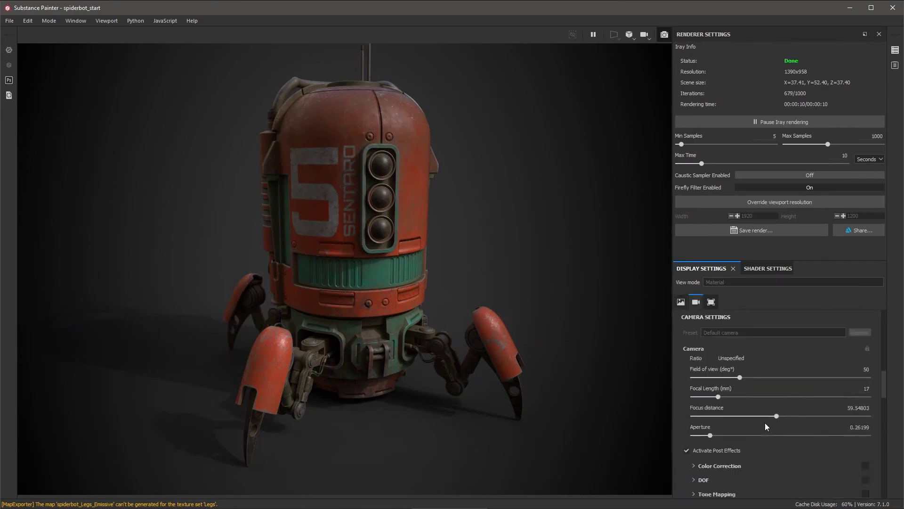
- Enable the Color Correction post effect and raise its brightness to 1.27
scroll(764, 427, down, 3)
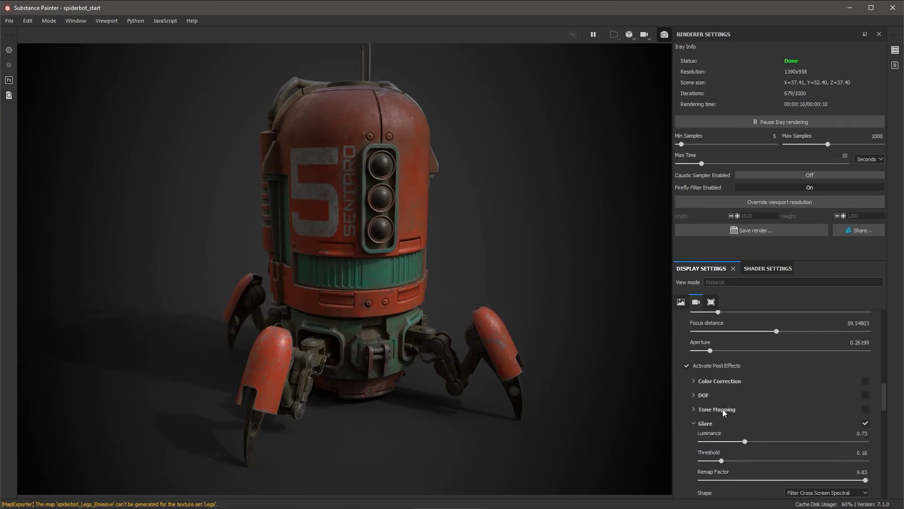
click(693, 380)
click(866, 380)
drag(784, 437, 806, 437)
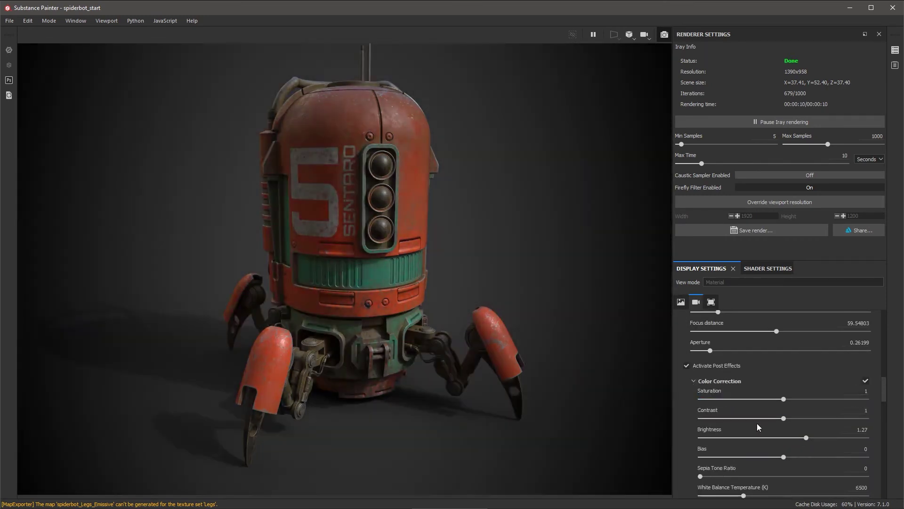
- Enable the Tone Mapping post effect and set its exposure to 1.91
click(694, 380)
click(865, 409)
click(694, 409)
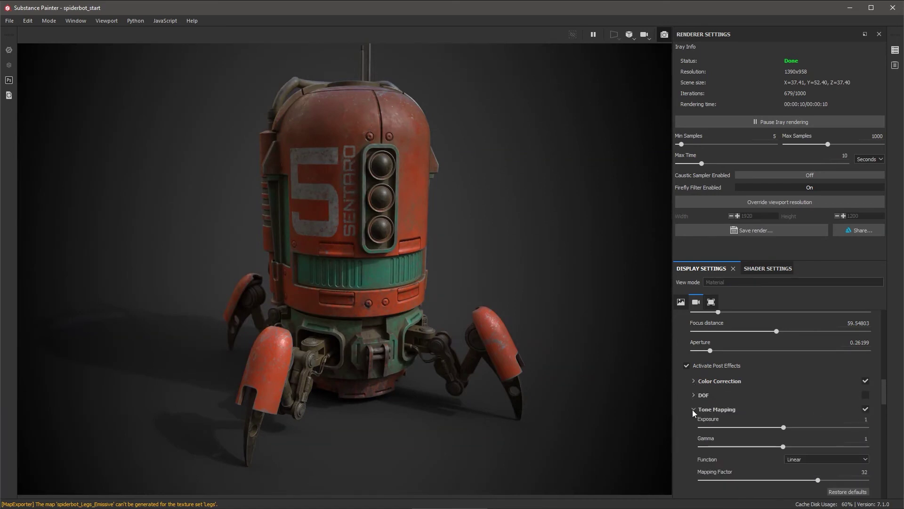
drag(737, 427, 858, 427)
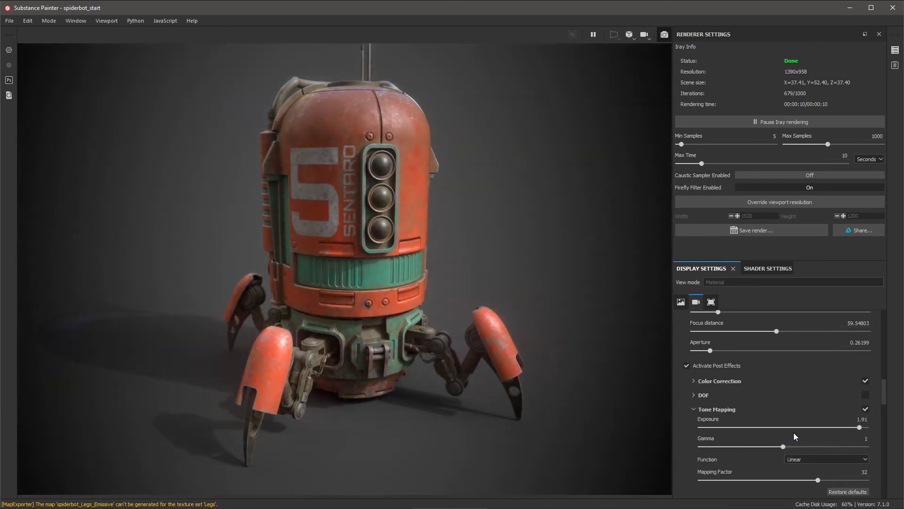
- Adjust the Color Correction to saturation 0.86, contrast 1.02 and brightness 1.81
click(694, 380)
drag(783, 418, 772, 399)
drag(810, 438, 858, 446)
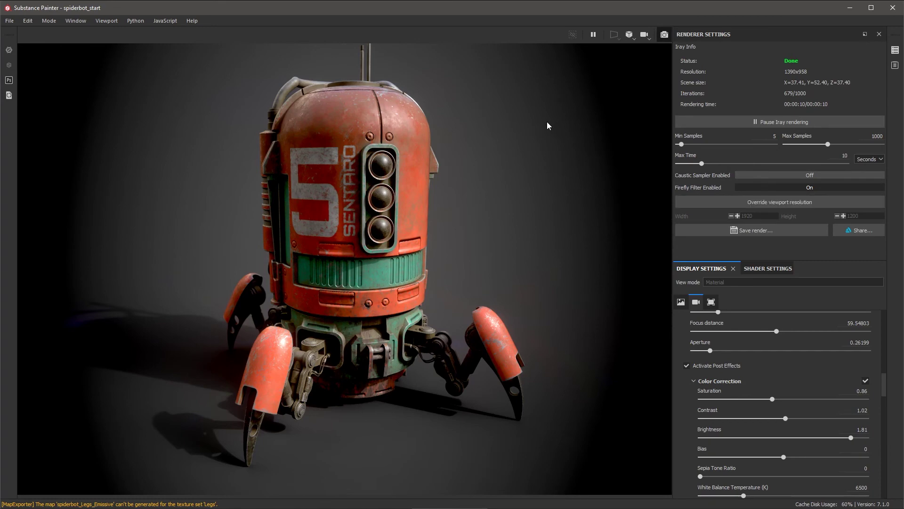
- Override the viewport resolution of the Iray render with a width and height of 2048
click(776, 202)
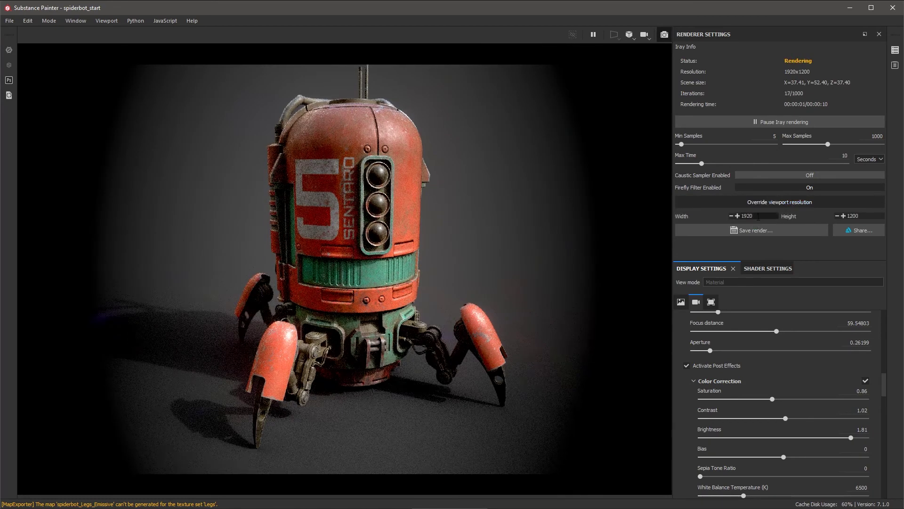
text(2048)
key(Return)
click(862, 215)
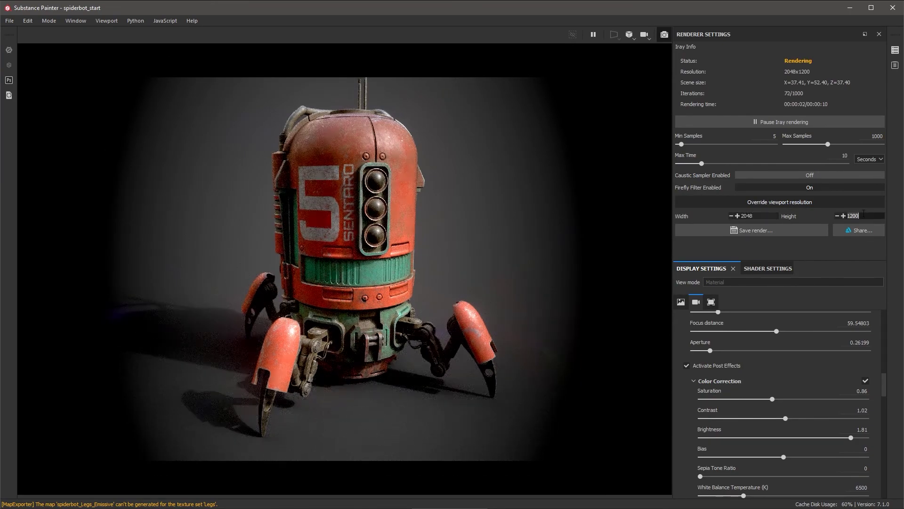
text(2048)
key(Return)
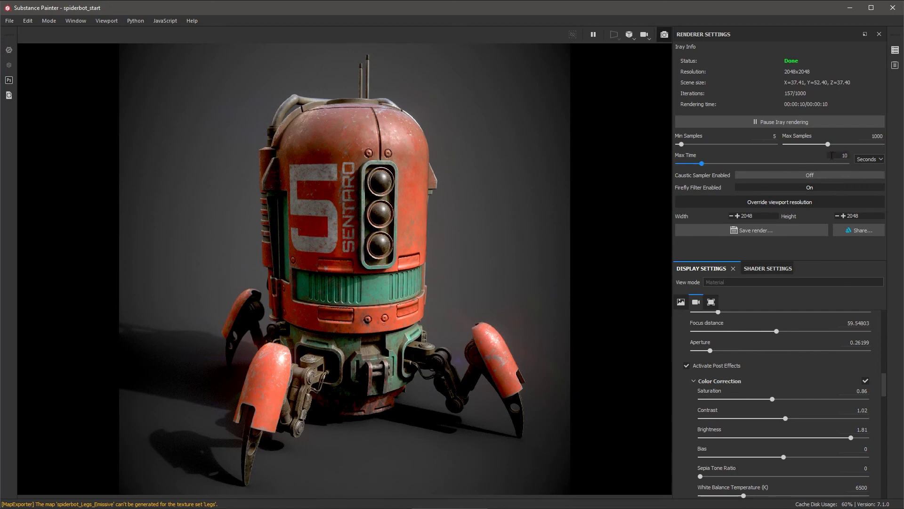
- Set the maximum Iray render time to 30 seconds
click(842, 156)
text(30)
key(Return)
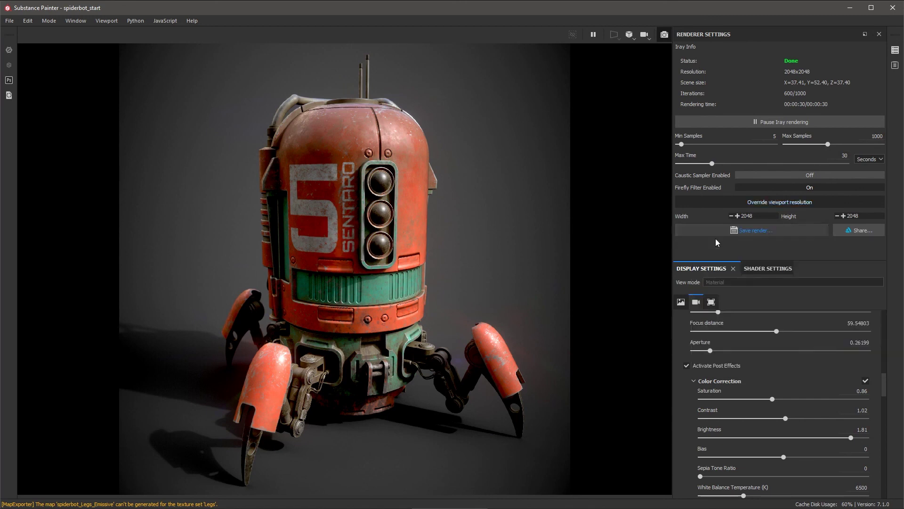
- Start sharing the render to ArtStation and open the account login form at its e-mail address field
click(841, 231)
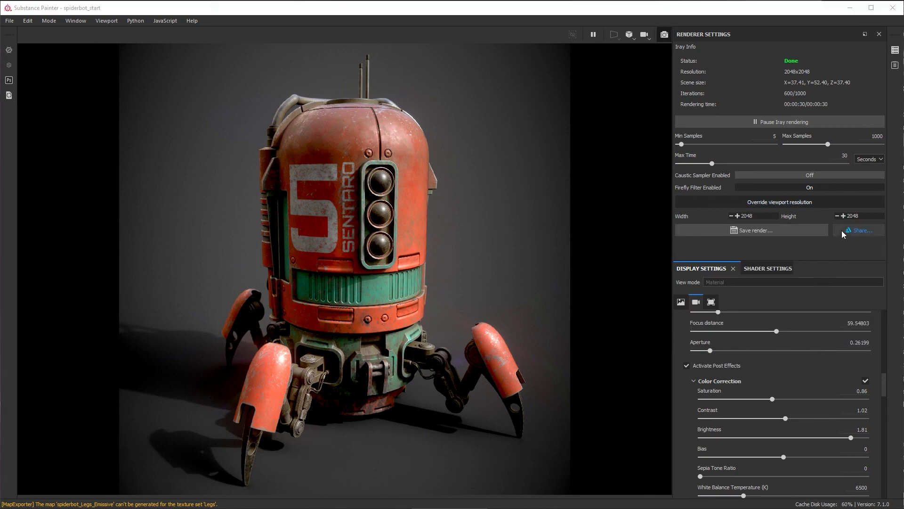
click(524, 164)
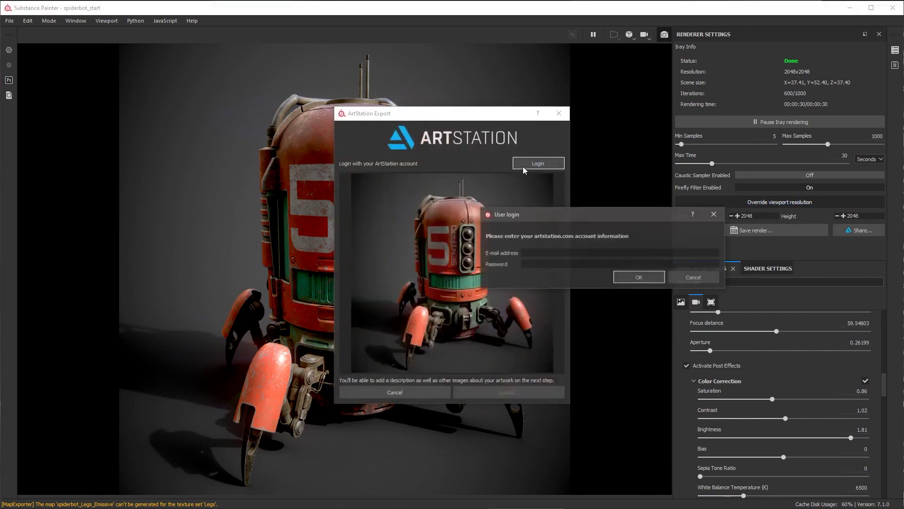
click(530, 255)
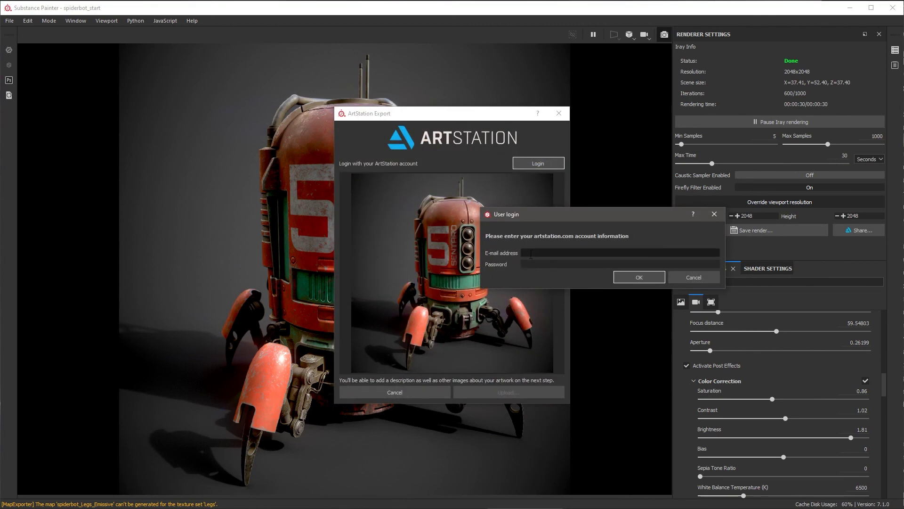